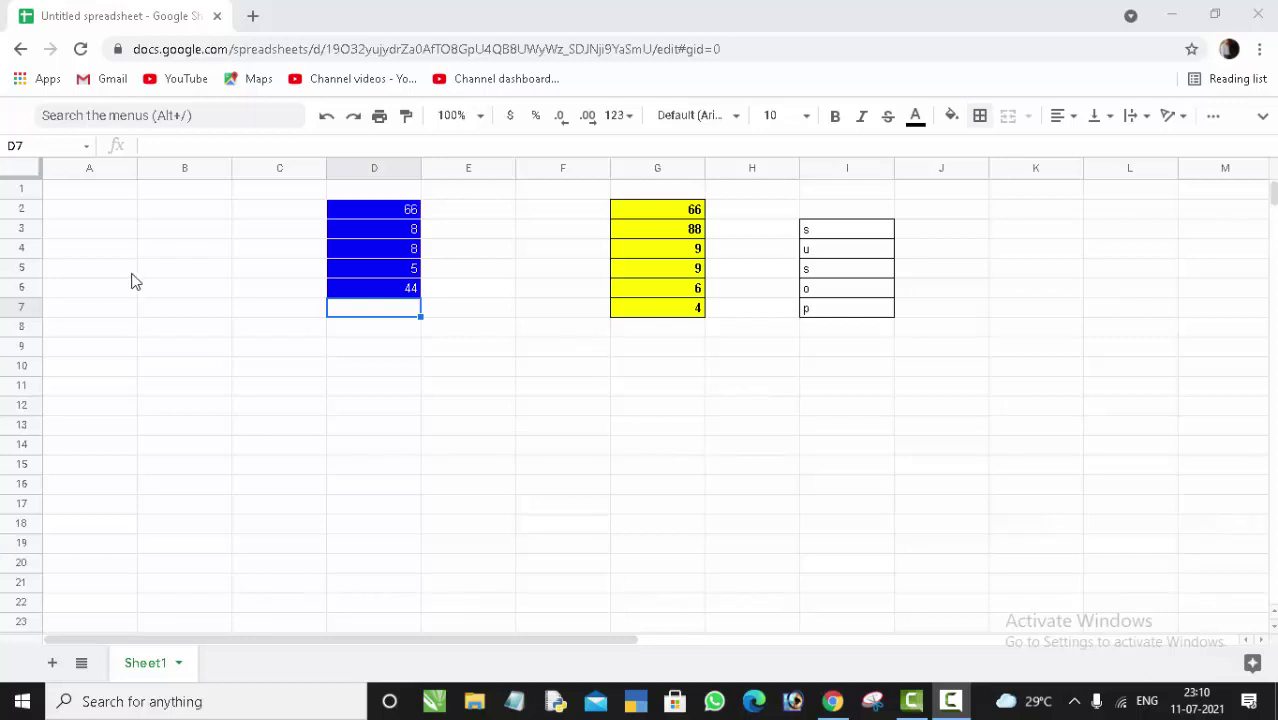
Enter =MODE(D2:D6) in D8 under the blue numbers, returning 8.
click(134, 272)
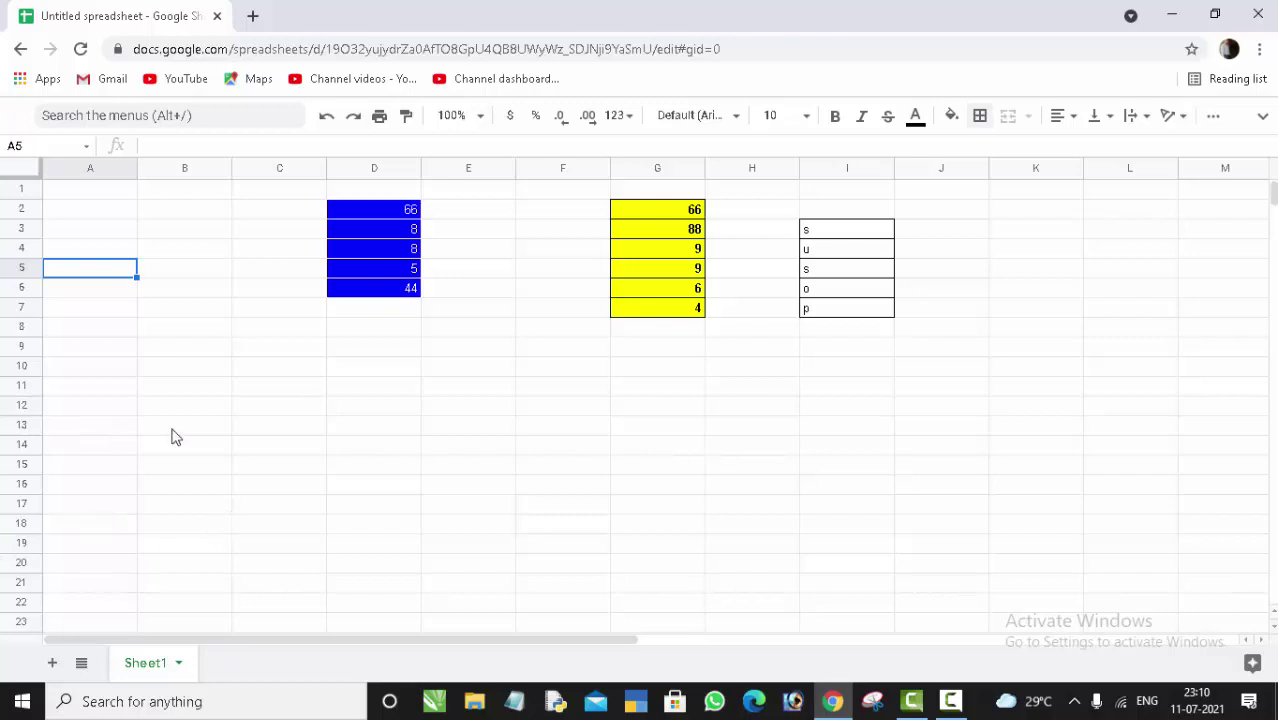
click(371, 337)
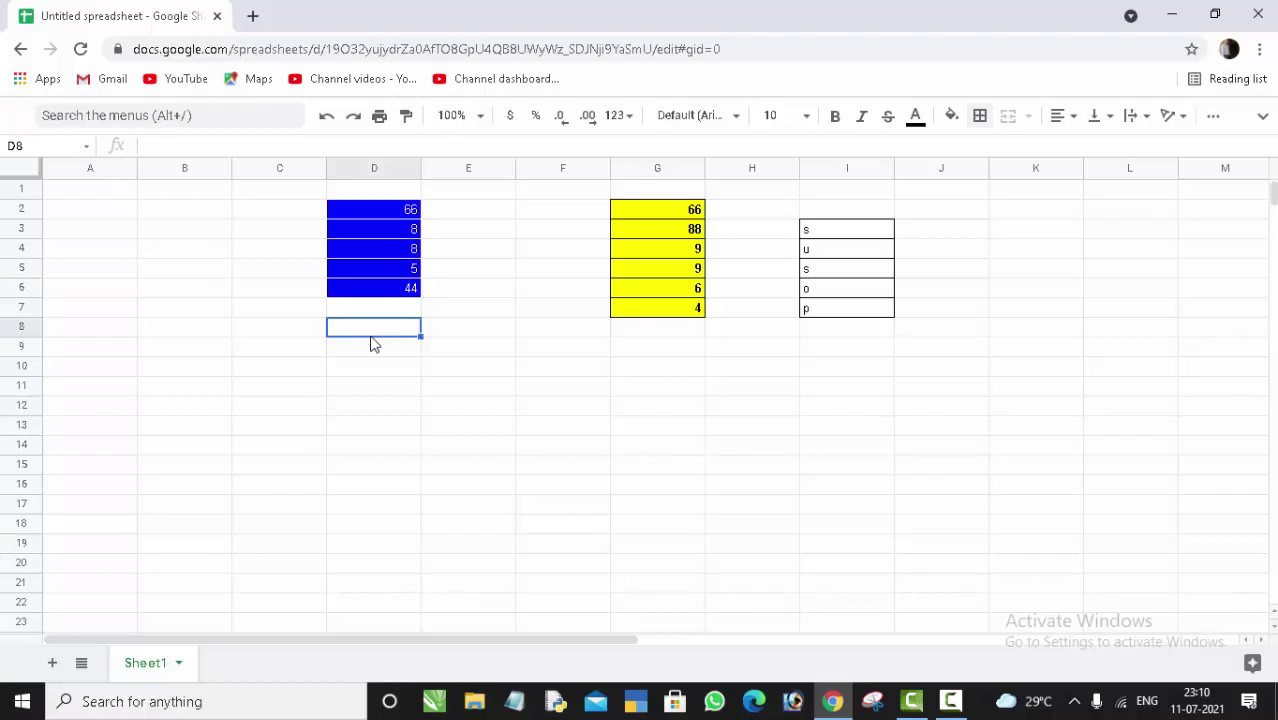
text(=)
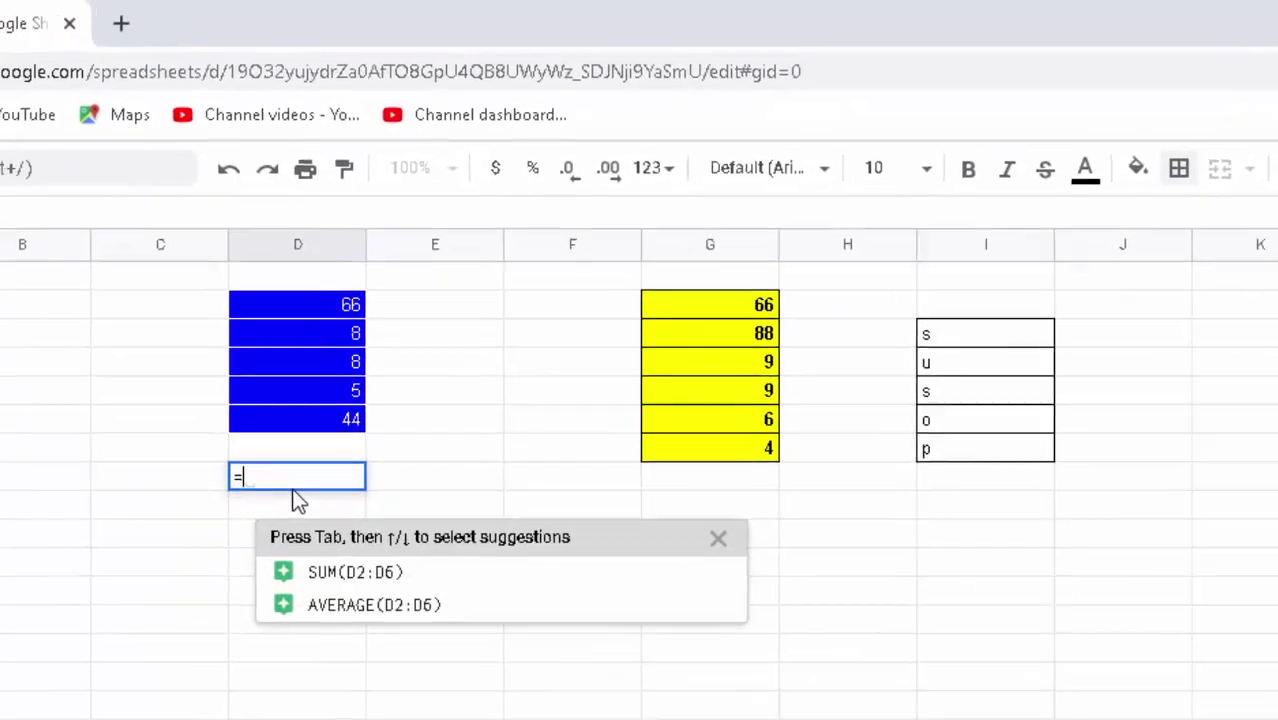
text(m)
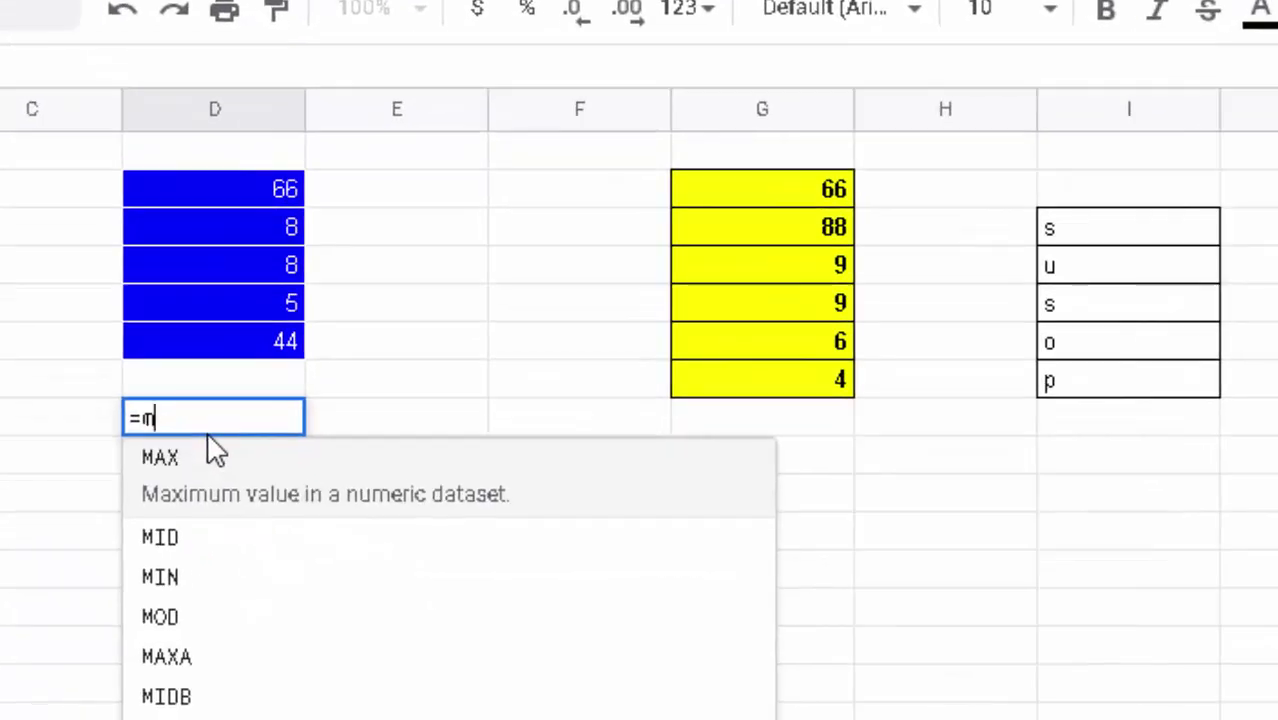
text(ode)
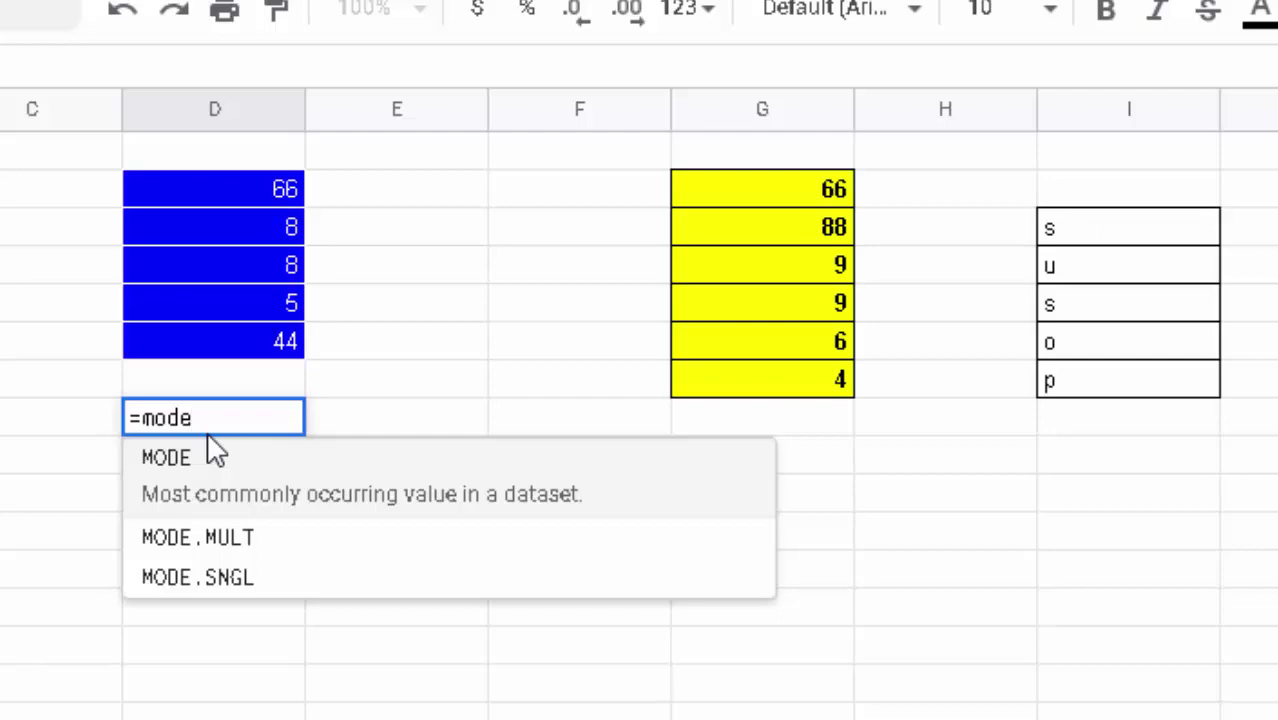
text(()
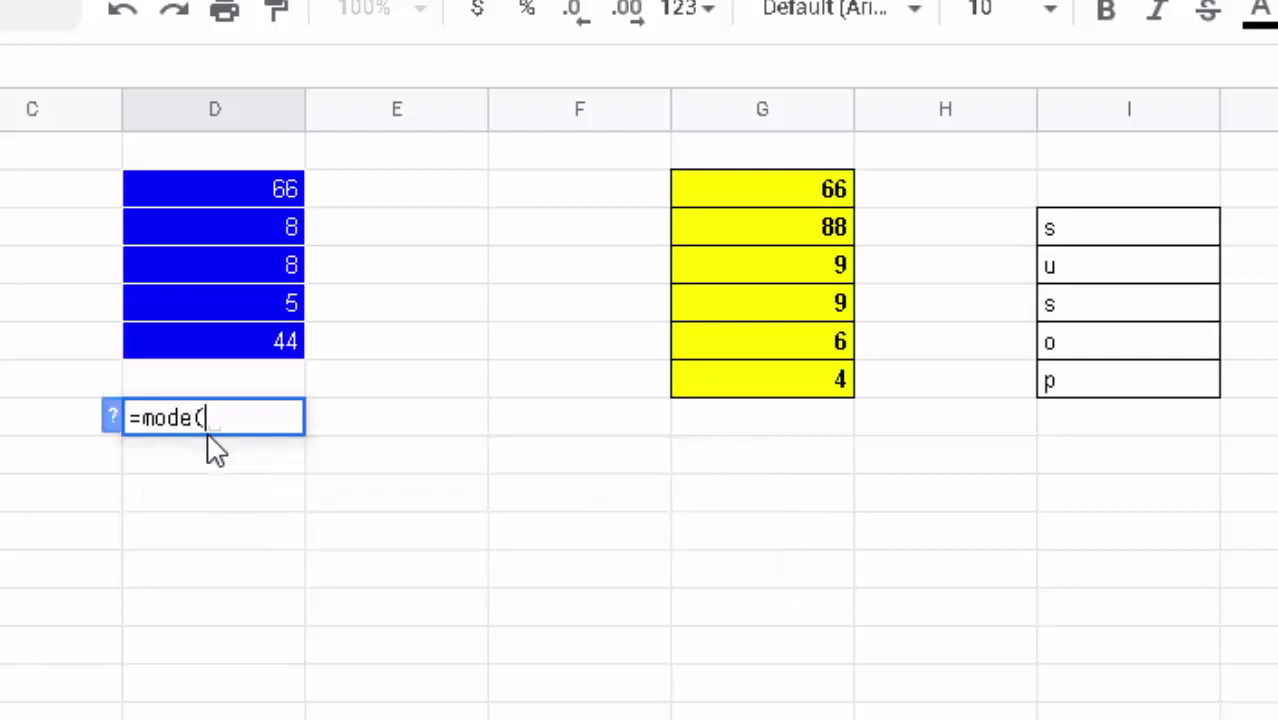
click(232, 192)
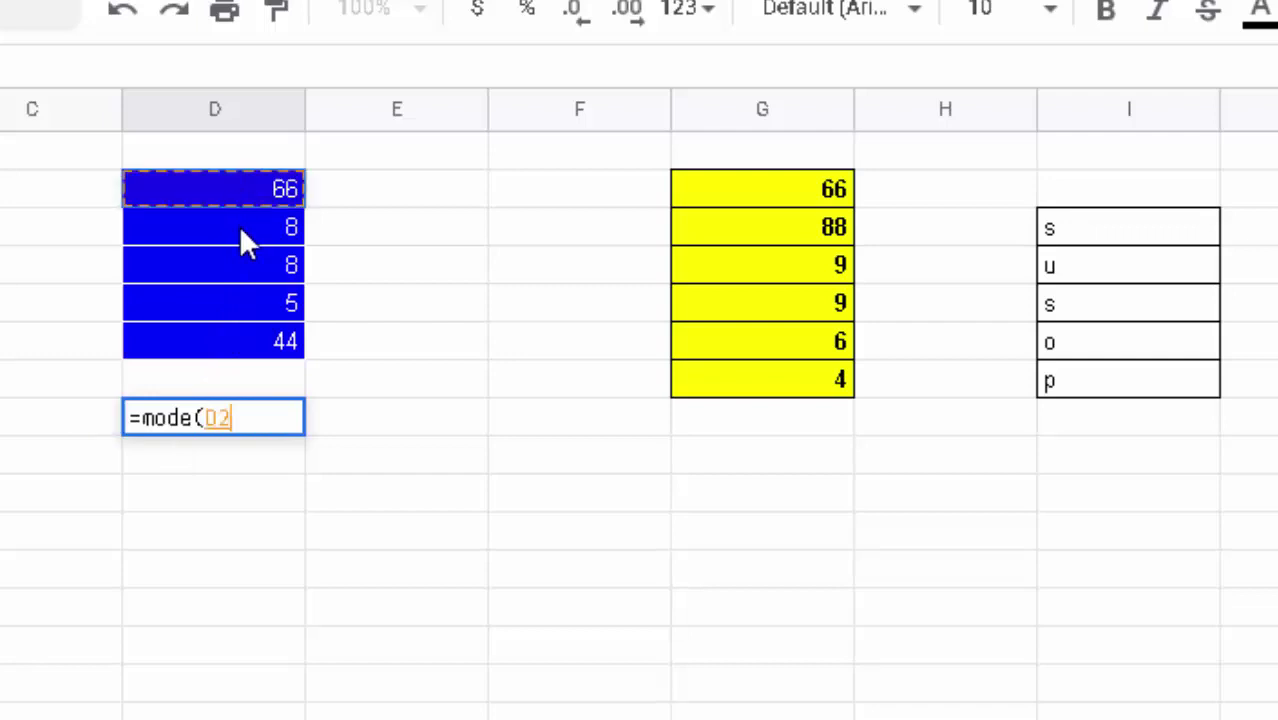
drag(241, 231, 263, 334)
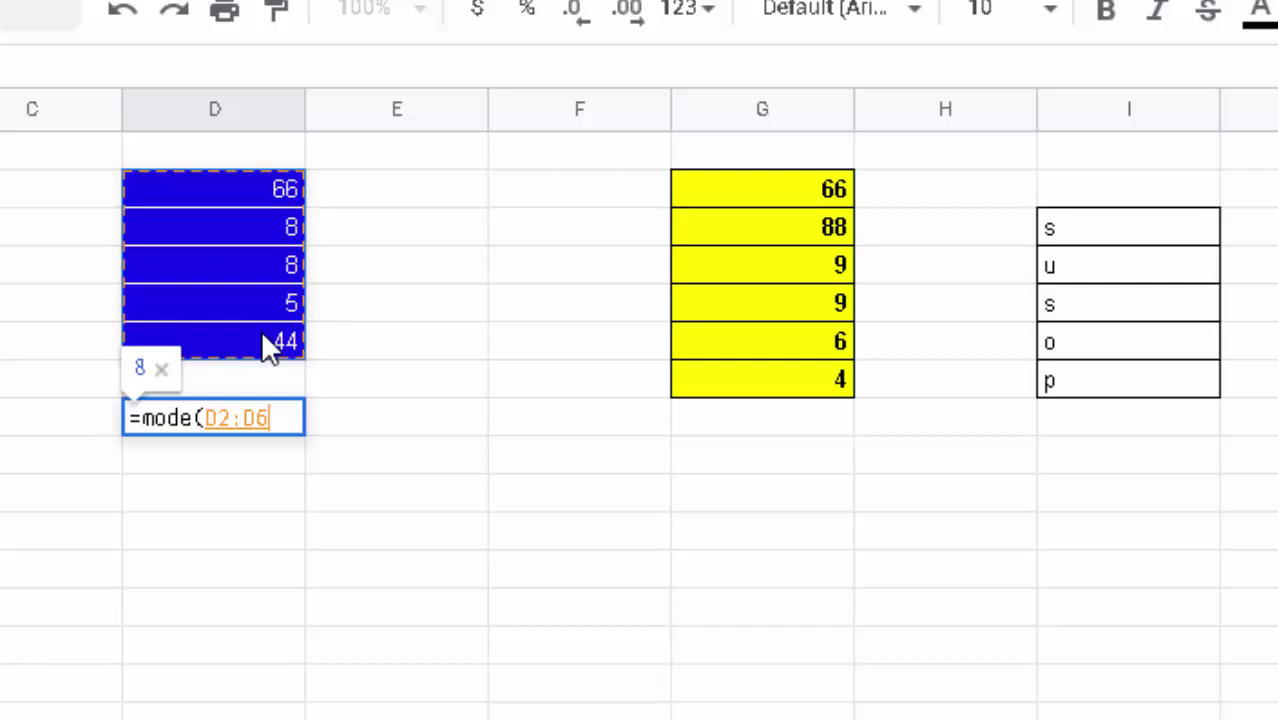
text())
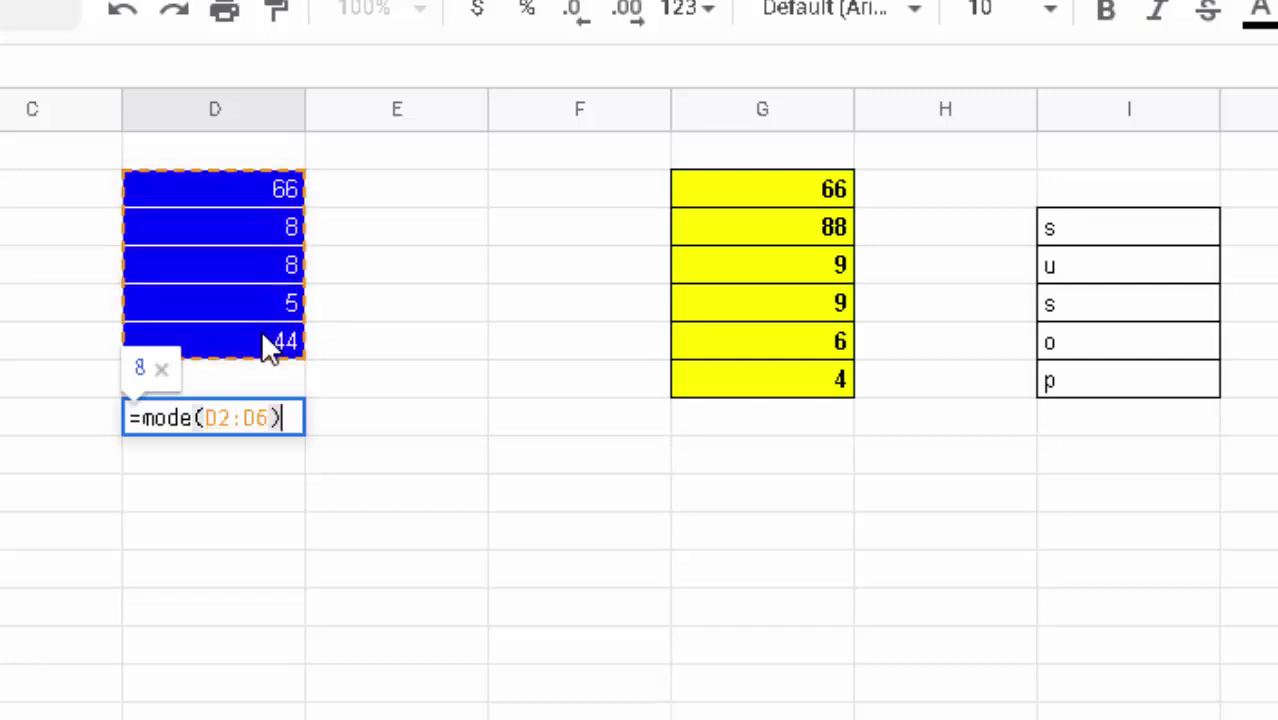
key(Return)
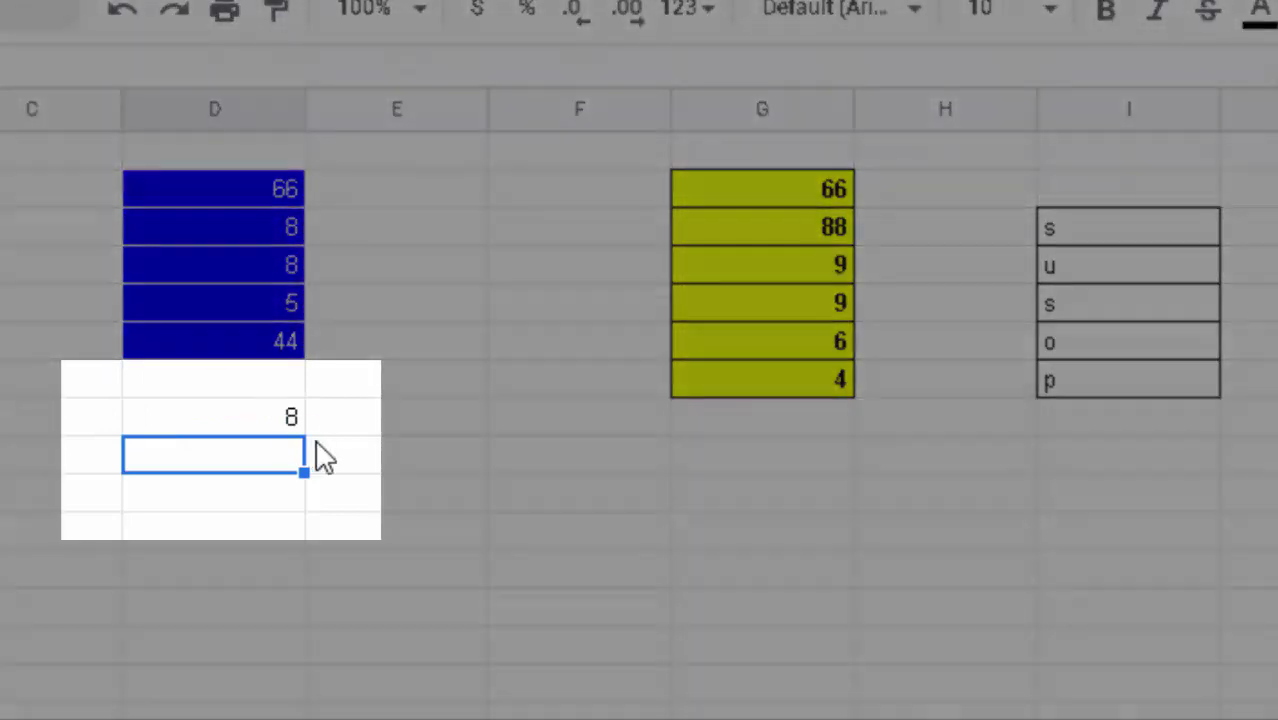
Make the 8 result in D8 bold.
key(Up)
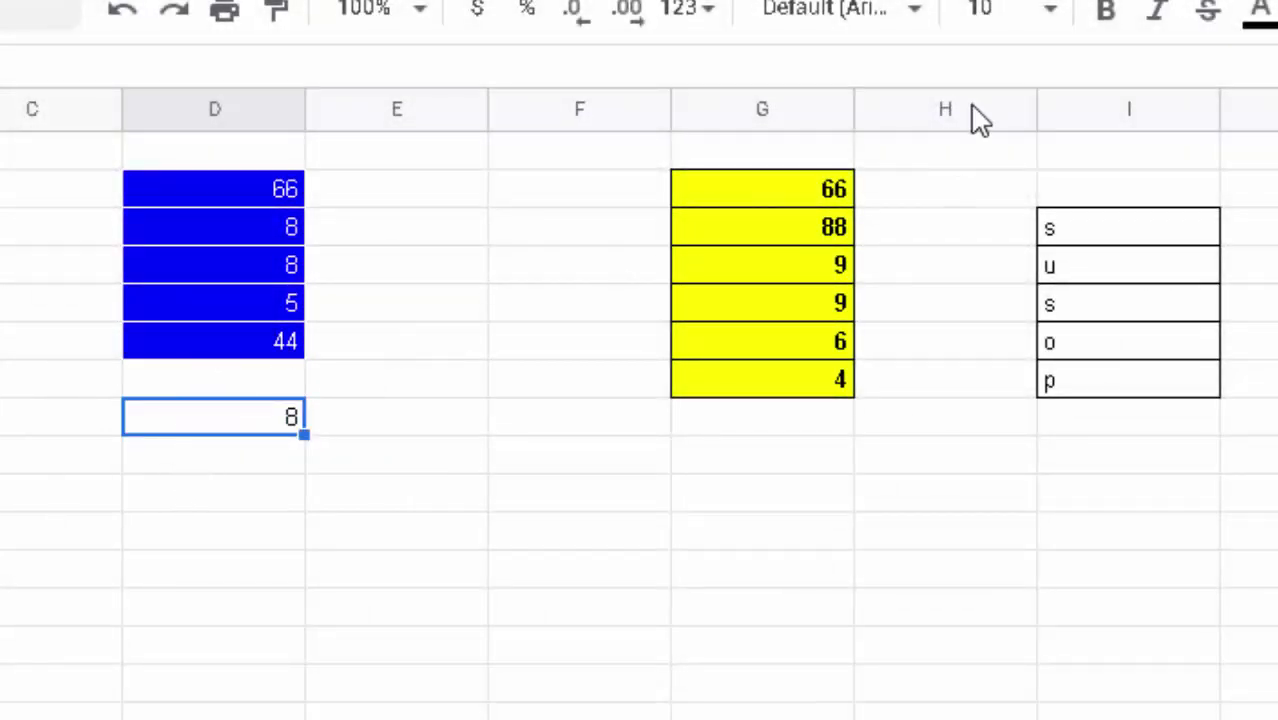
click(1105, 14)
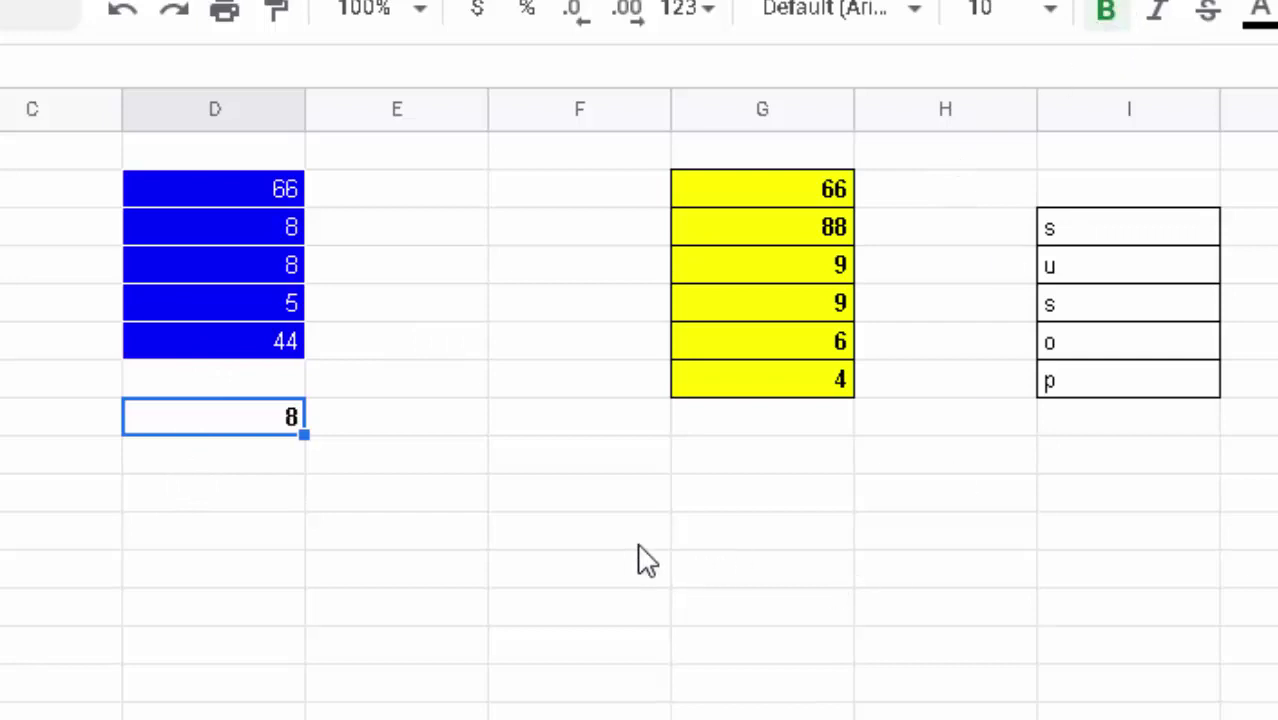
click(446, 578)
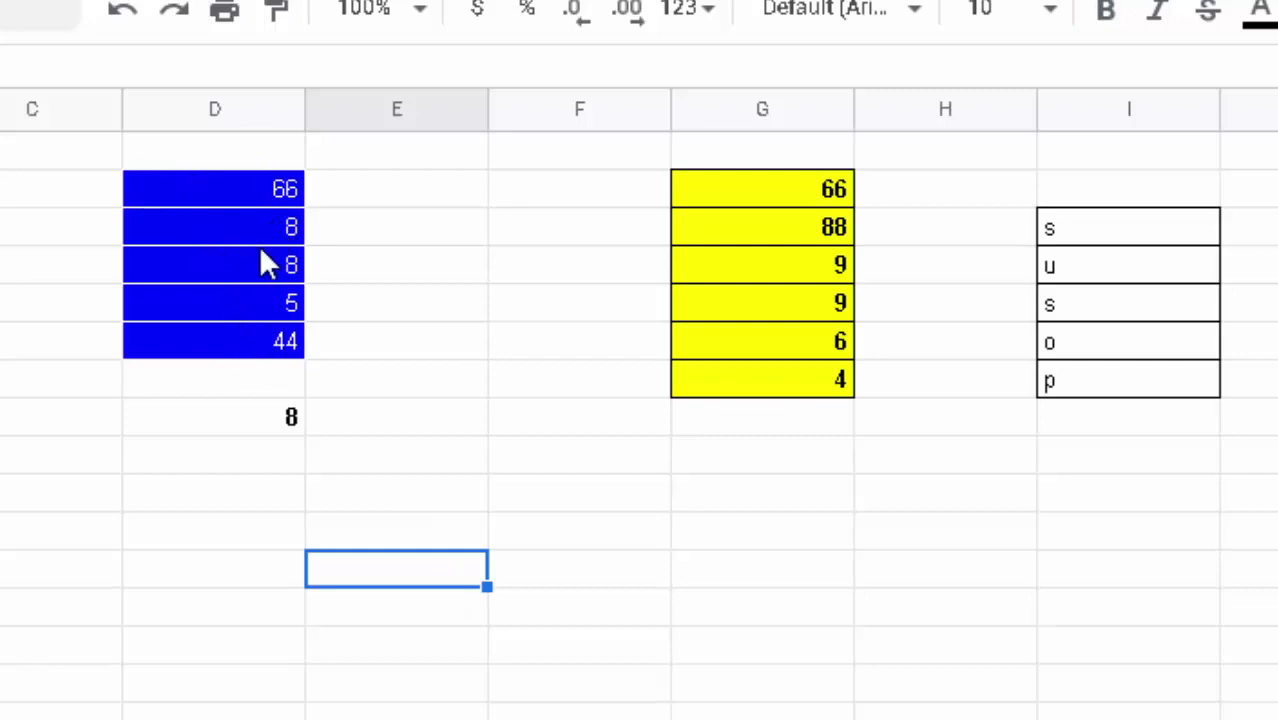
click(740, 428)
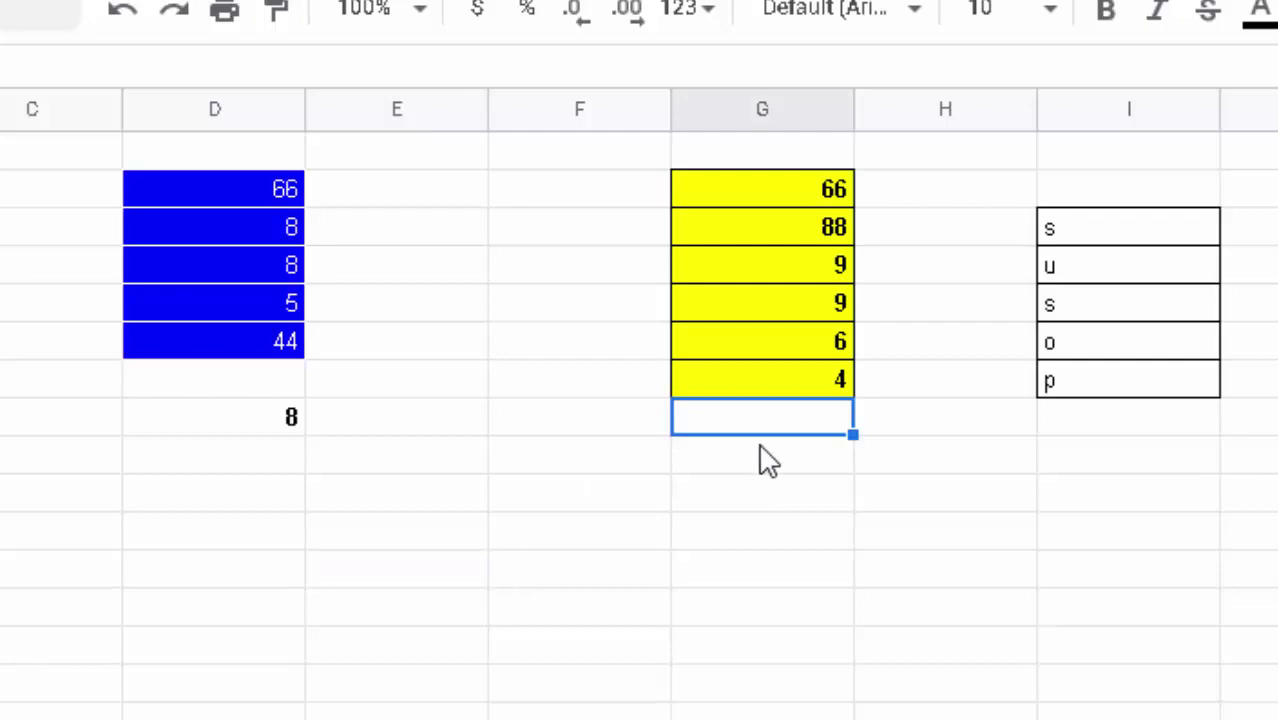
click(765, 461)
text(=)
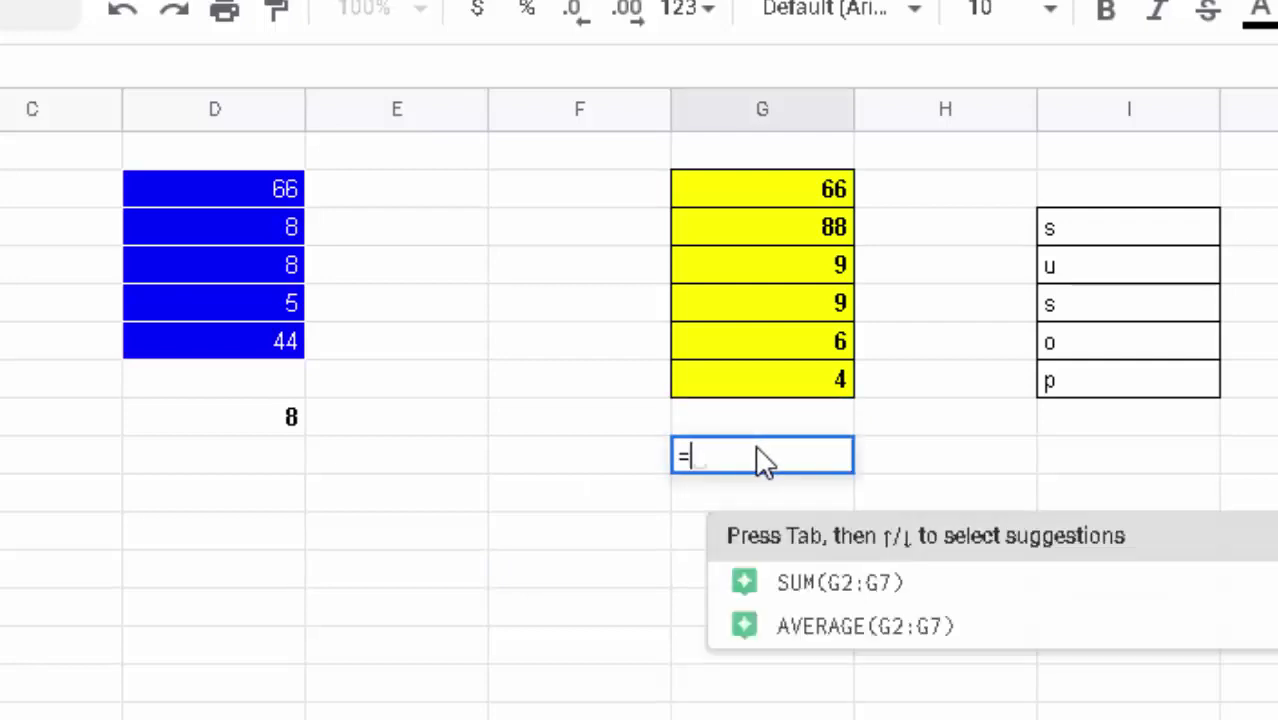
text(mode)
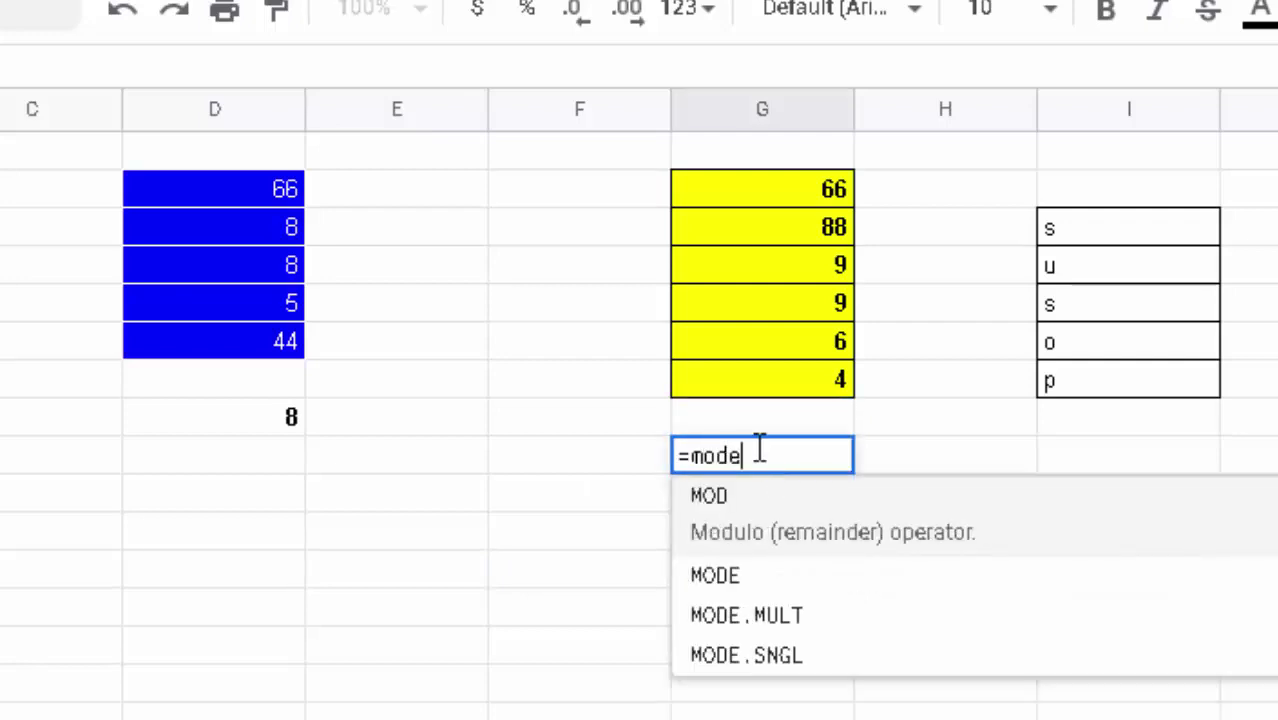
key(Tab)
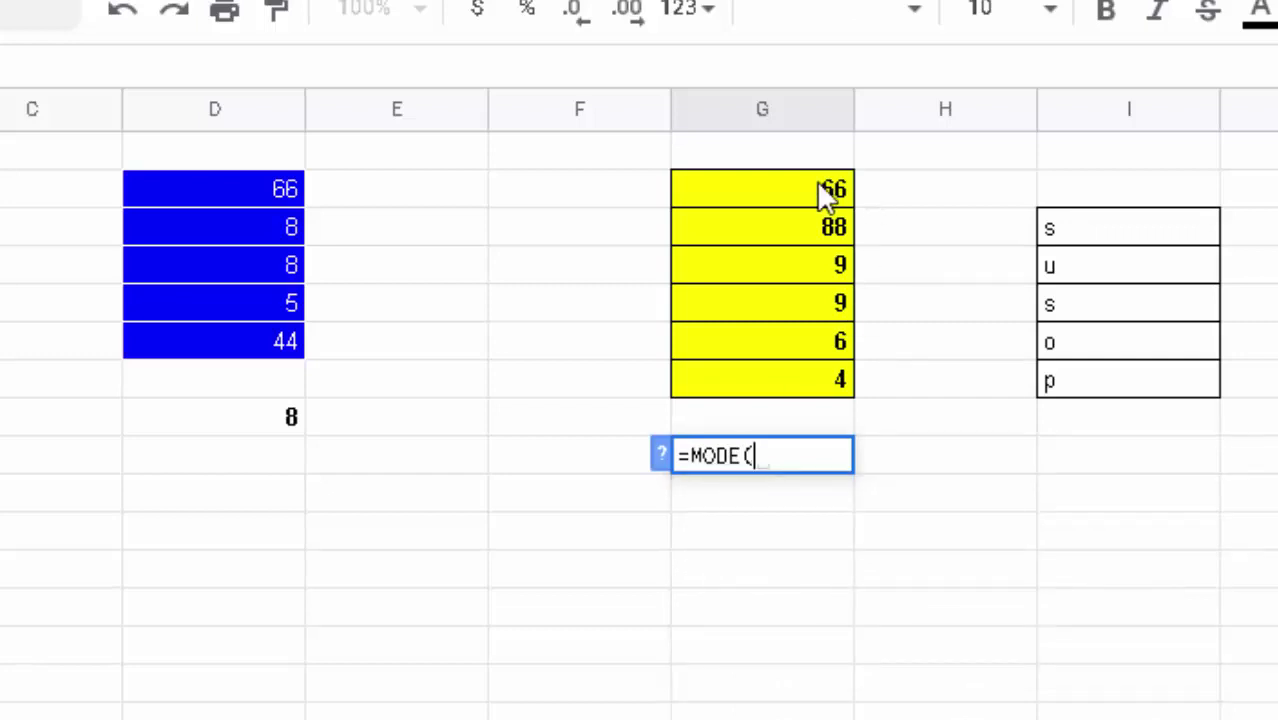
drag(824, 192, 815, 386)
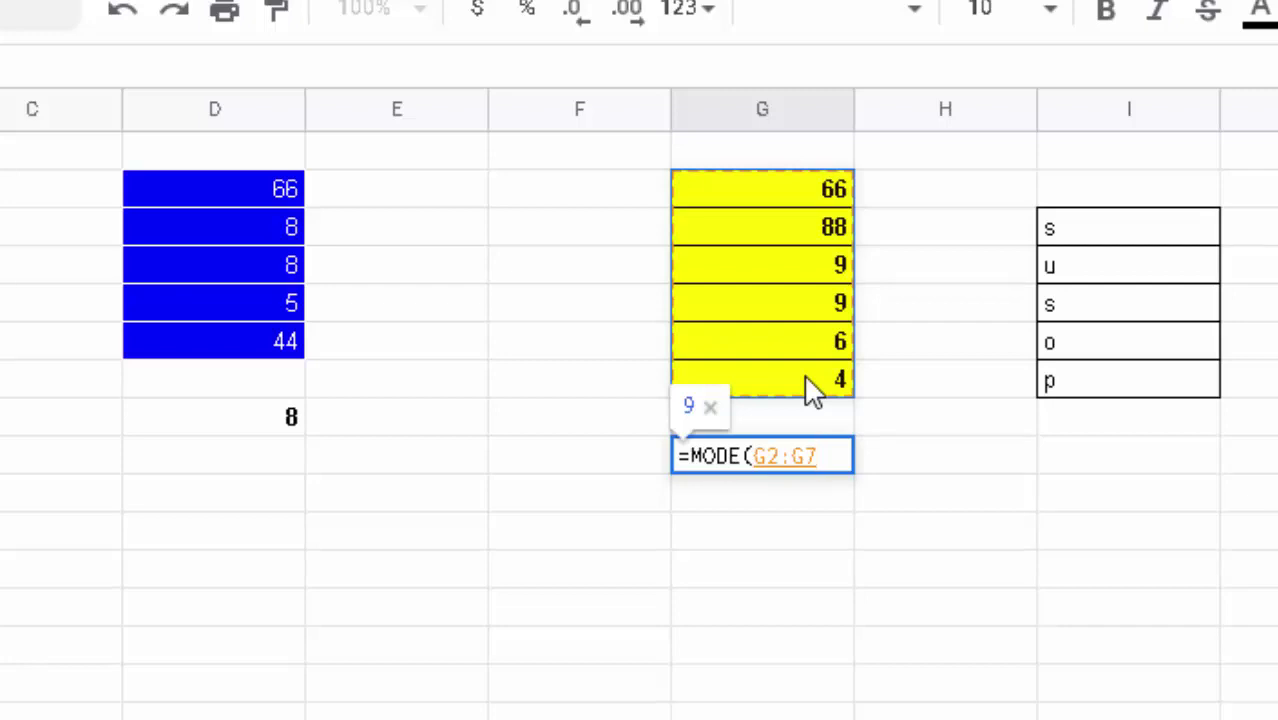
text())
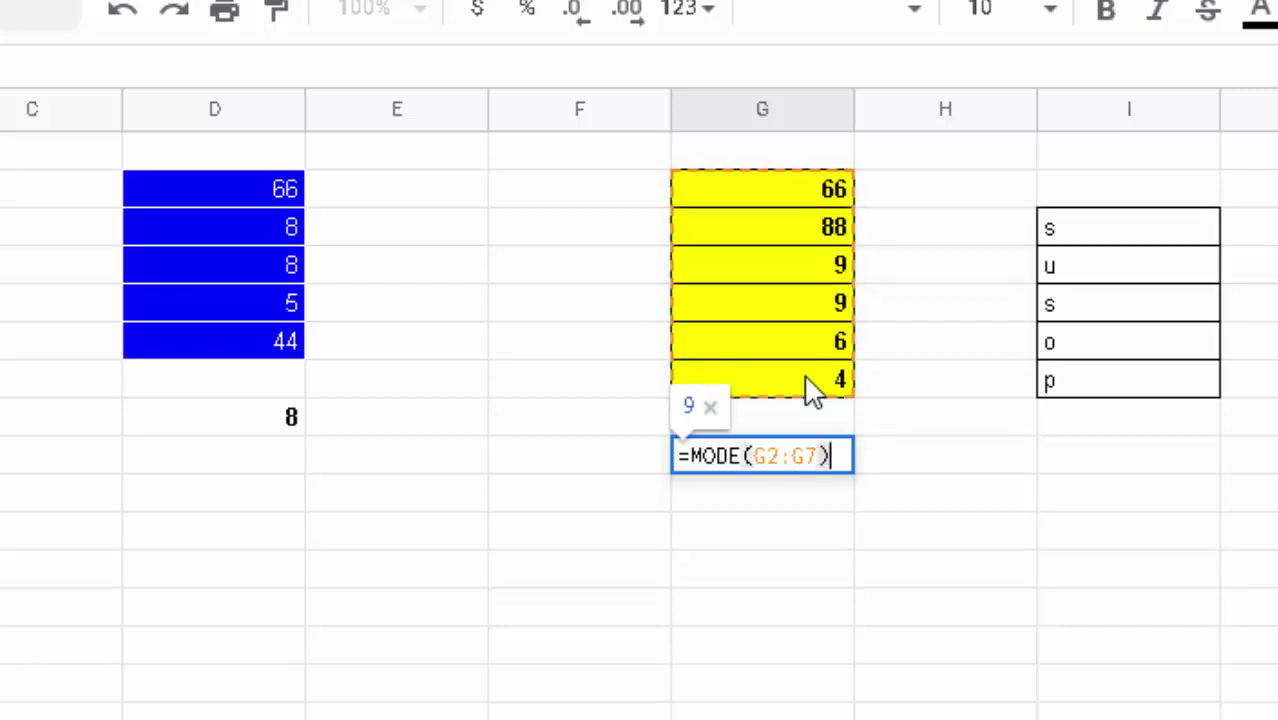
key(Return)
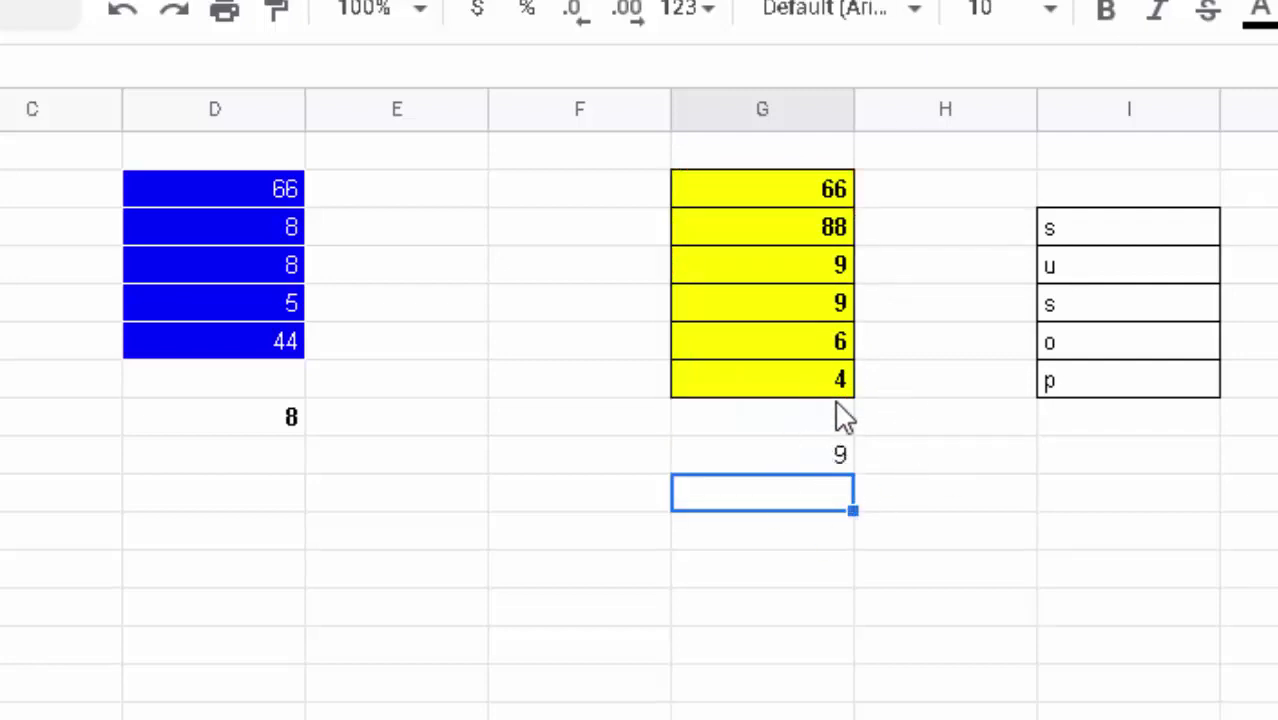
click(836, 463)
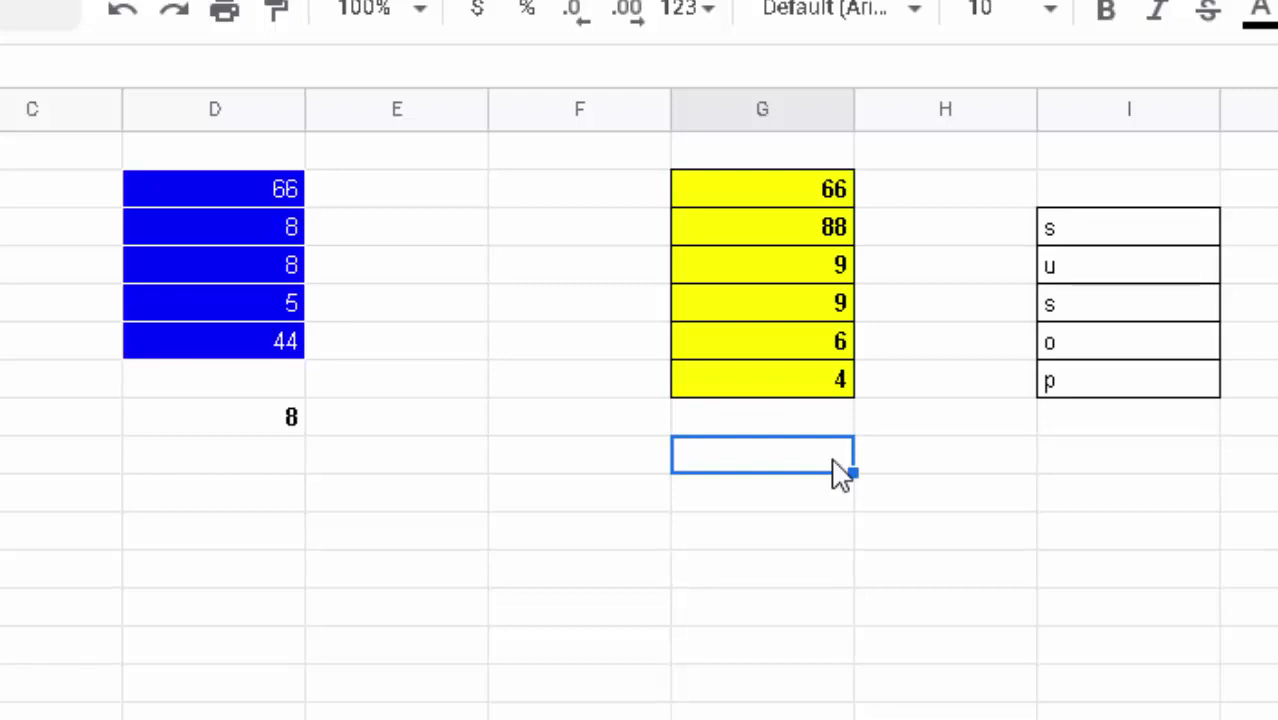
Copy a 9 from the yellow column into the empty cell below it.
click(807, 273)
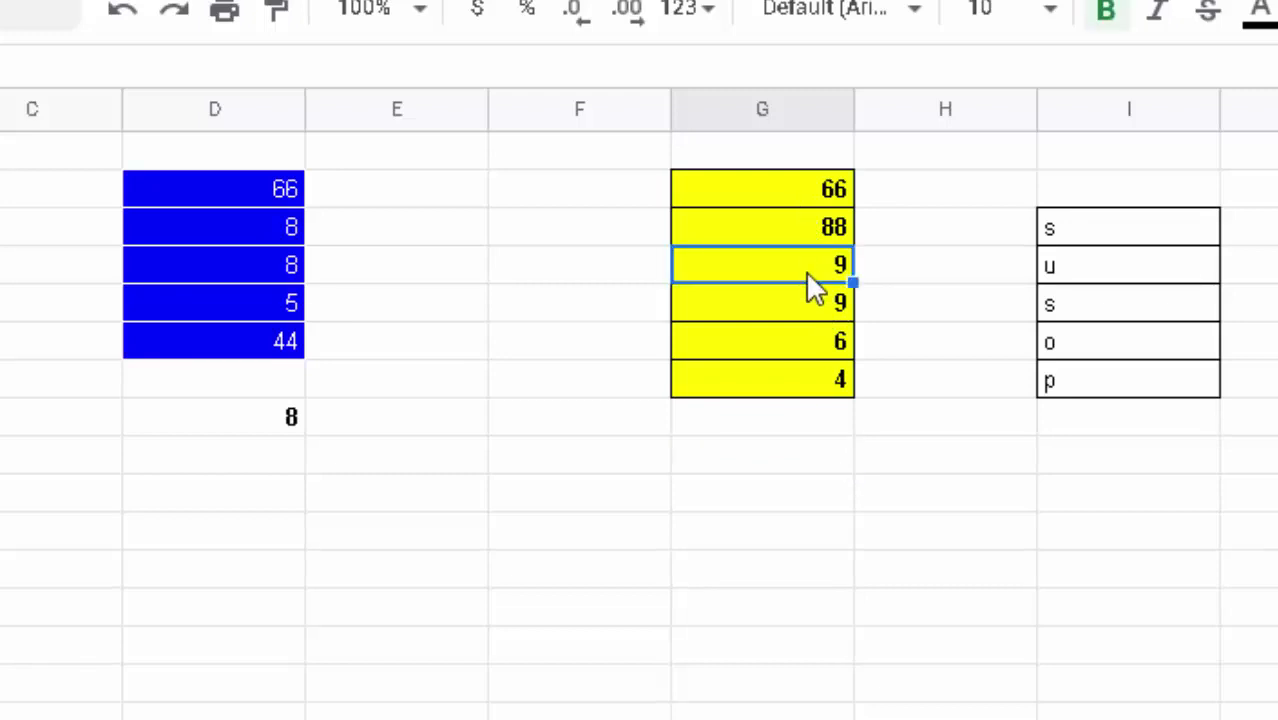
right_click(815, 288)
click(888, 171)
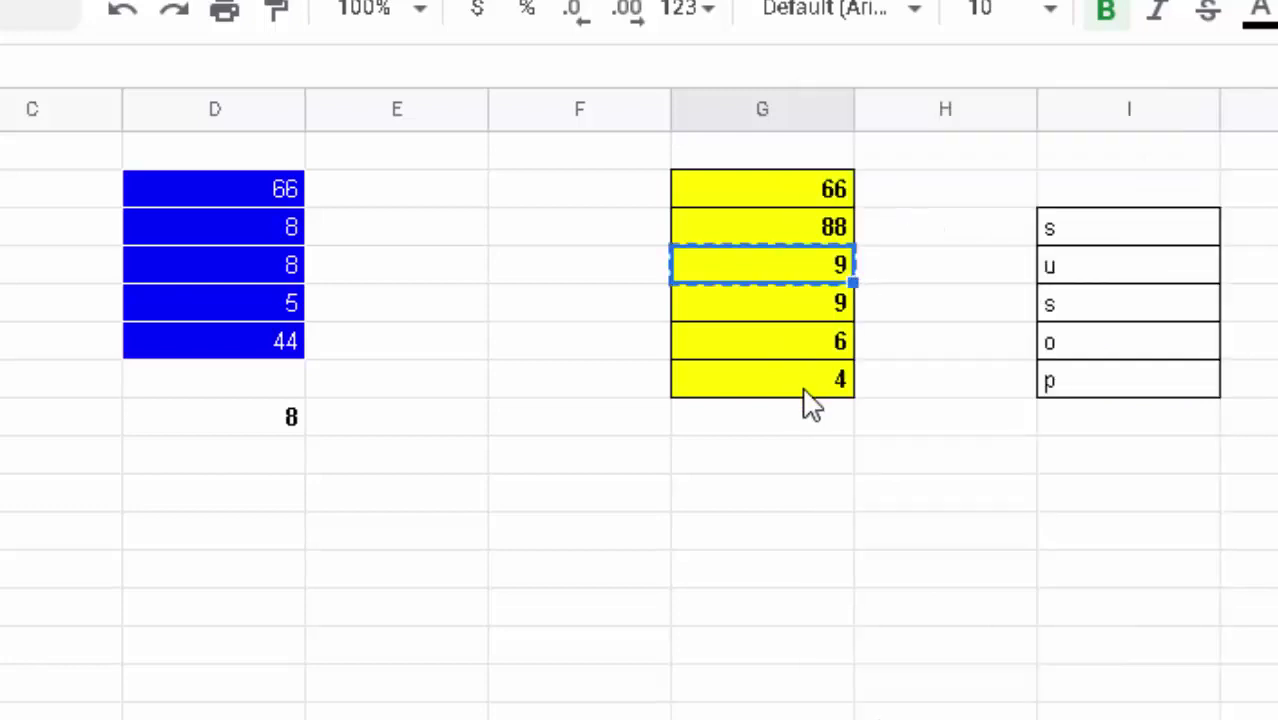
click(797, 435)
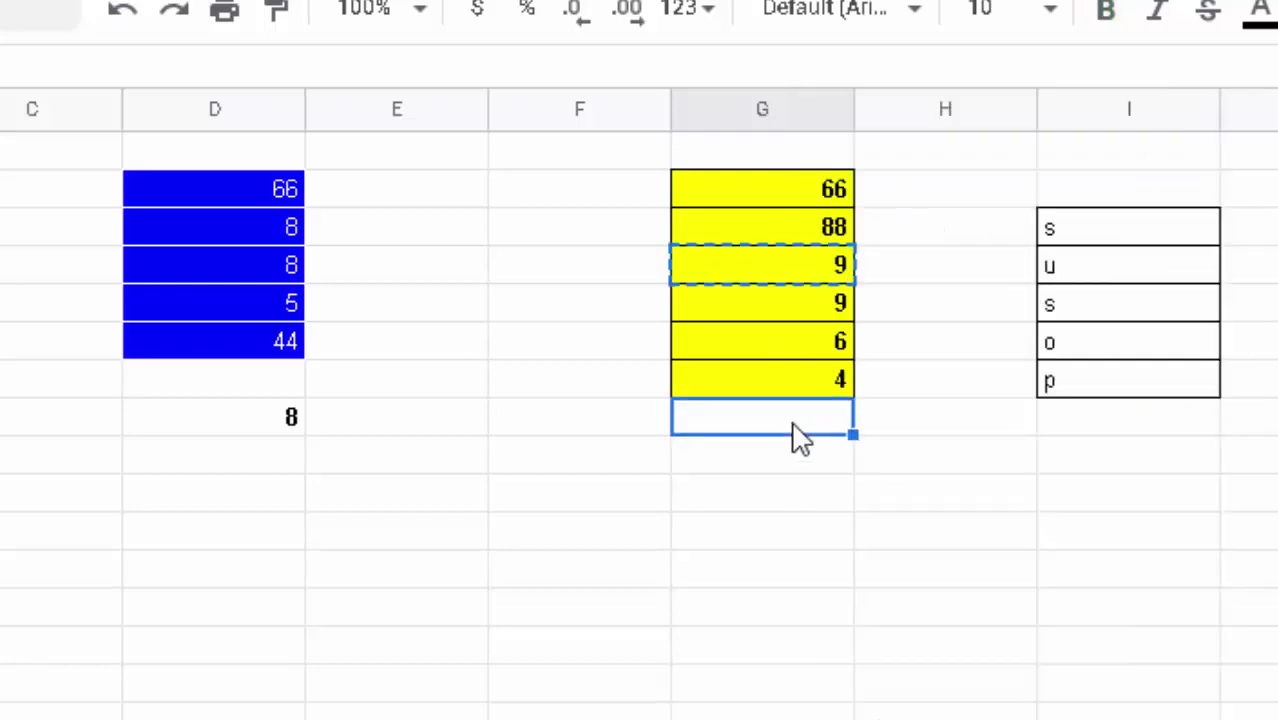
key(ctrl+v)
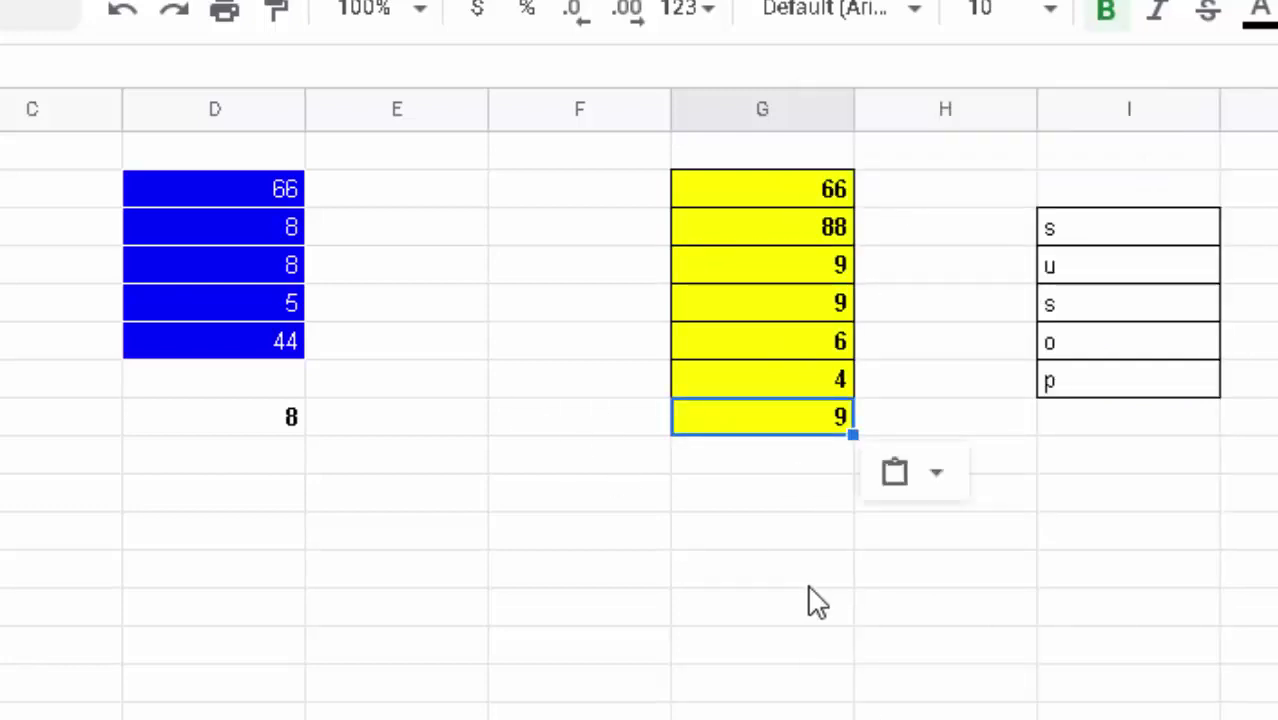
click(816, 578)
Enter =MODE(G2:G8) in G11, returning 9 for the yellow values.
click(788, 530)
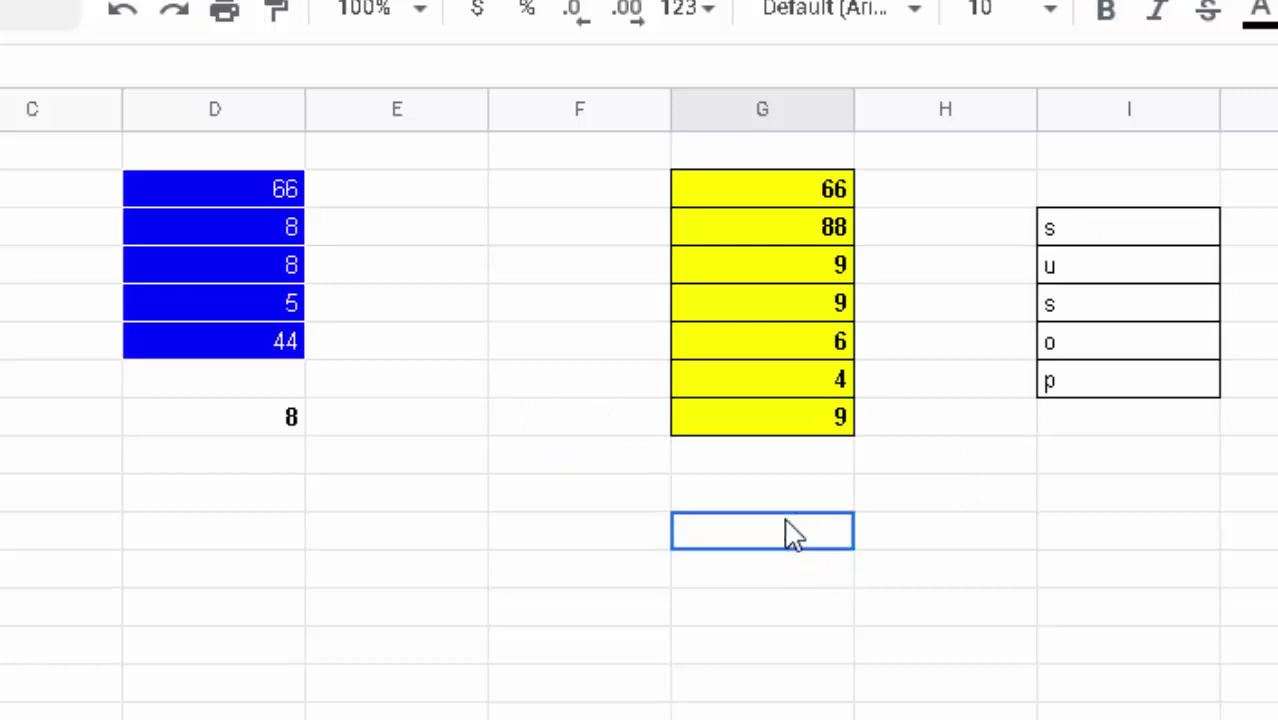
text(=mo)
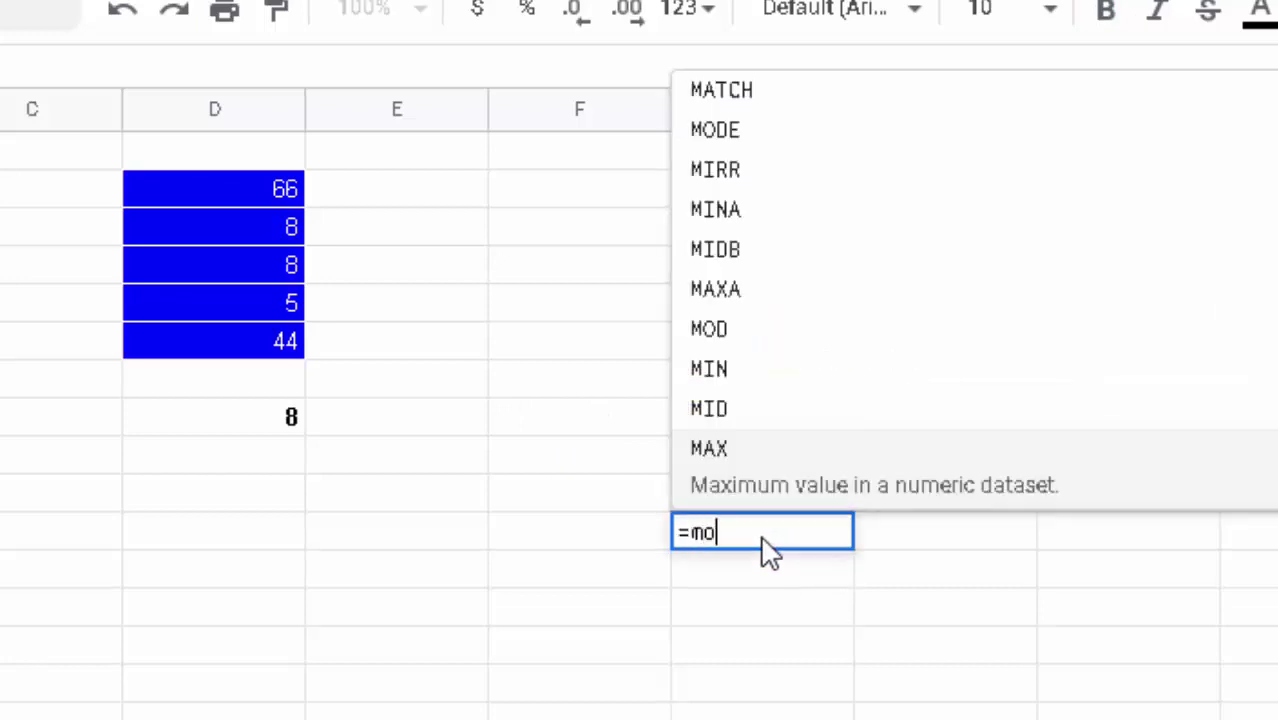
text(de)
key(Tab)
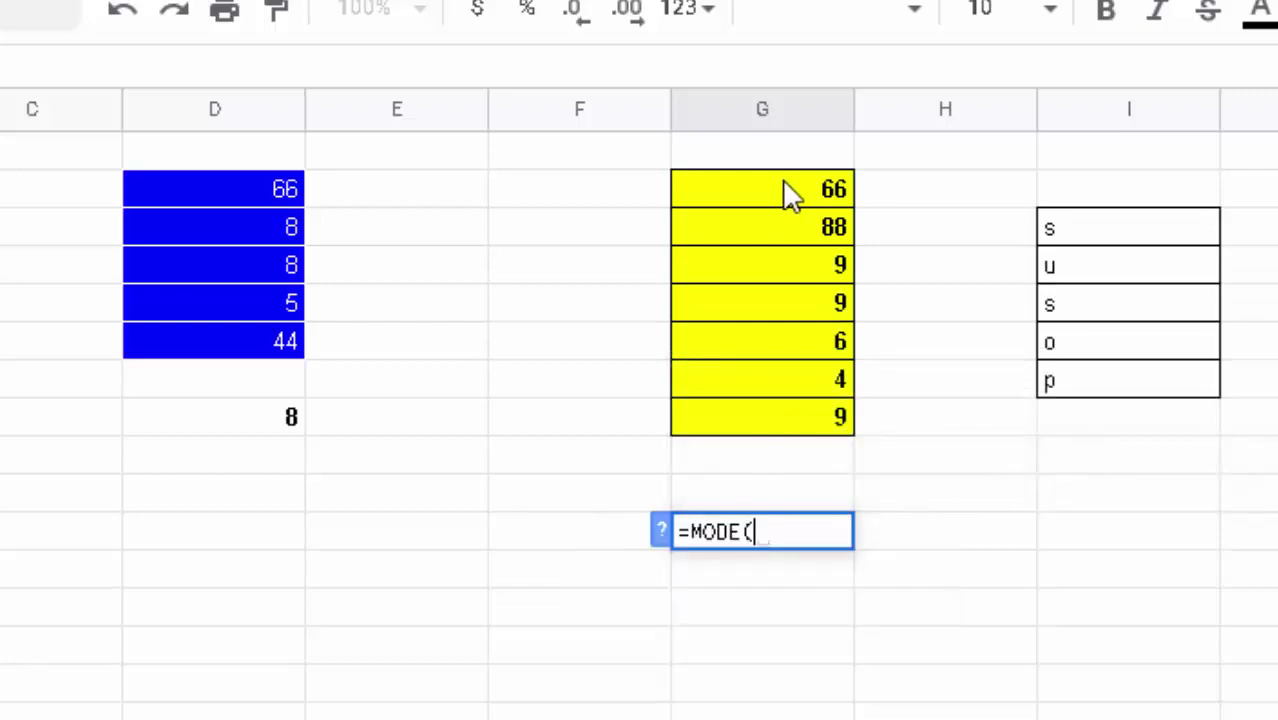
drag(787, 191, 787, 413)
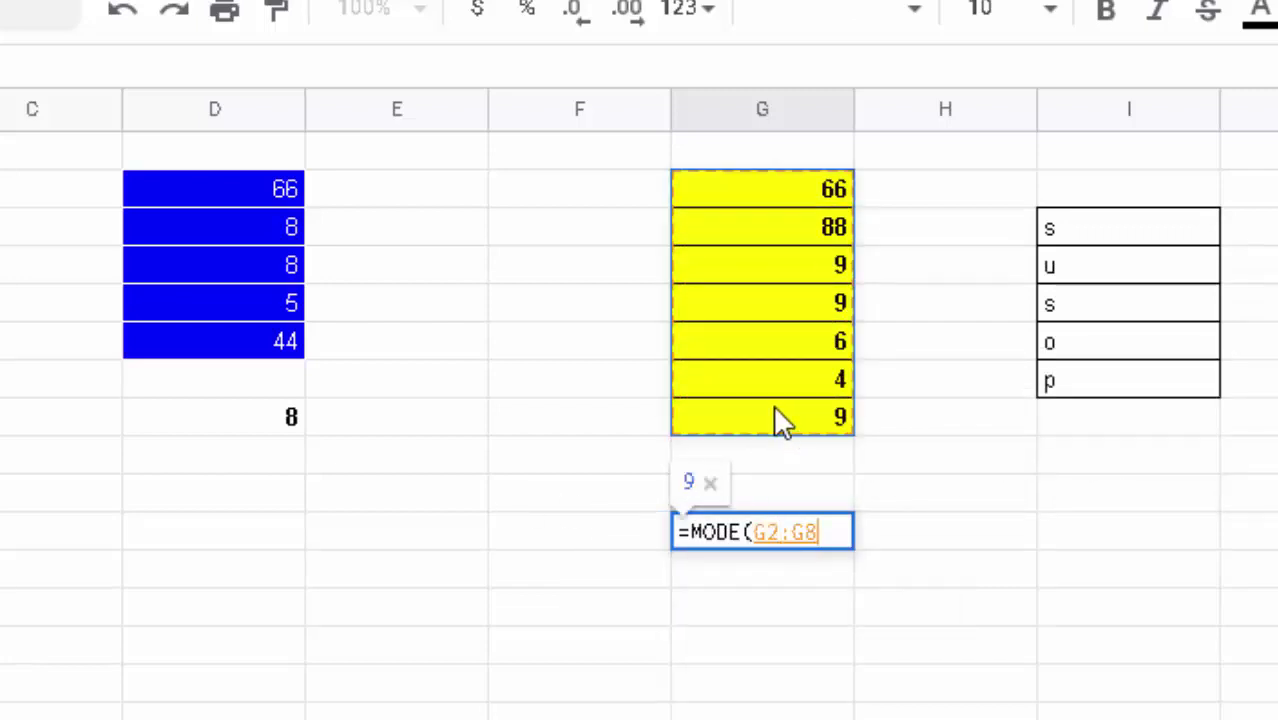
key(Return)
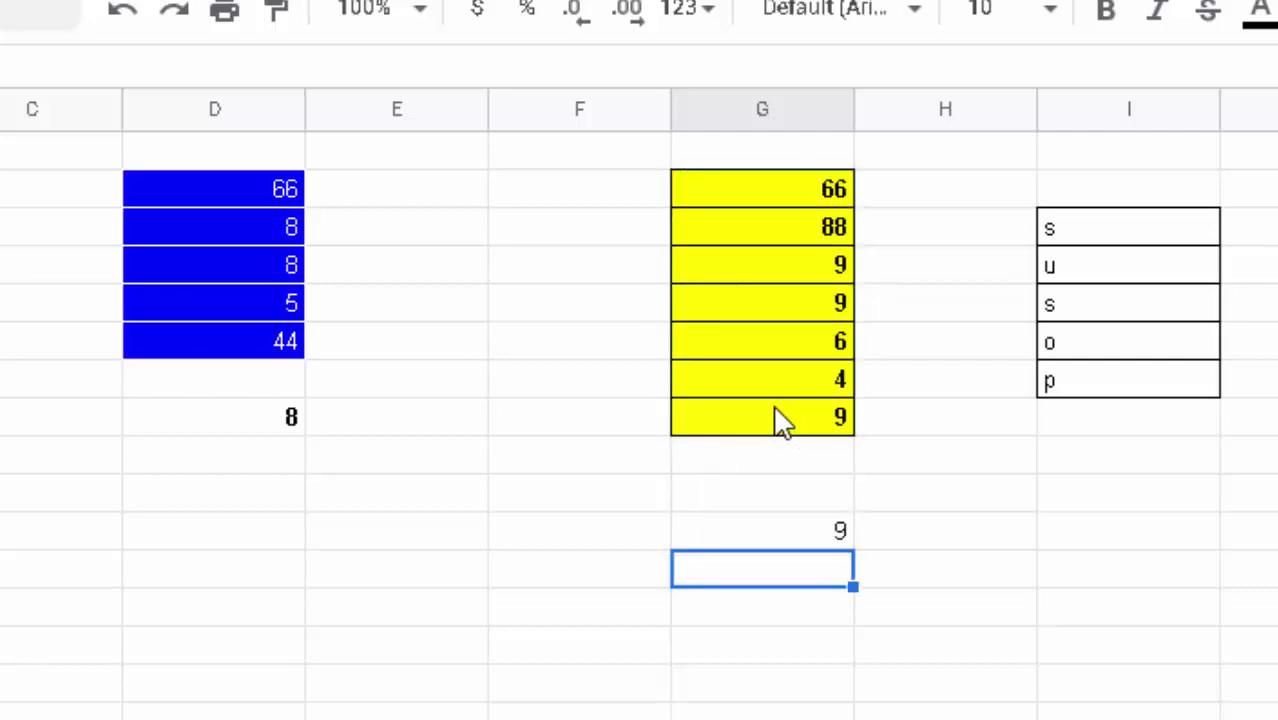
mouse_move(579, 109)
click(746, 465)
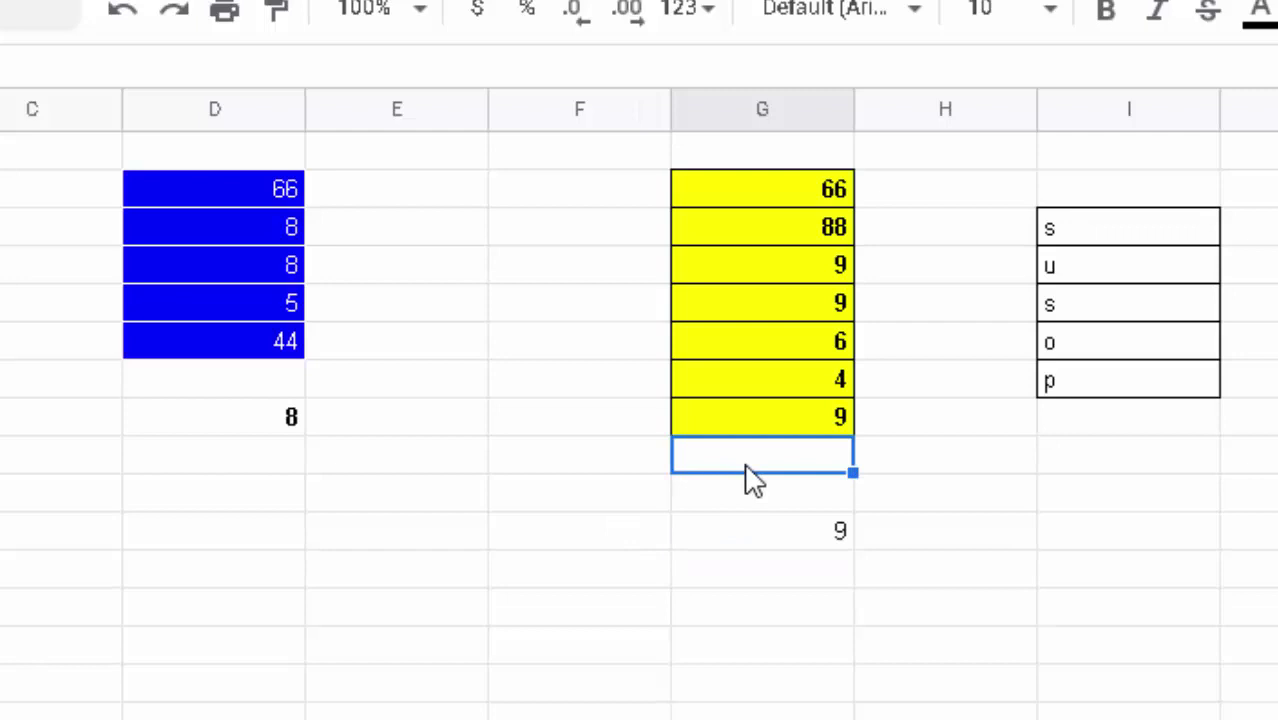
Put a 9 in G9 directly below the yellow column.
text(9)
click(890, 660)
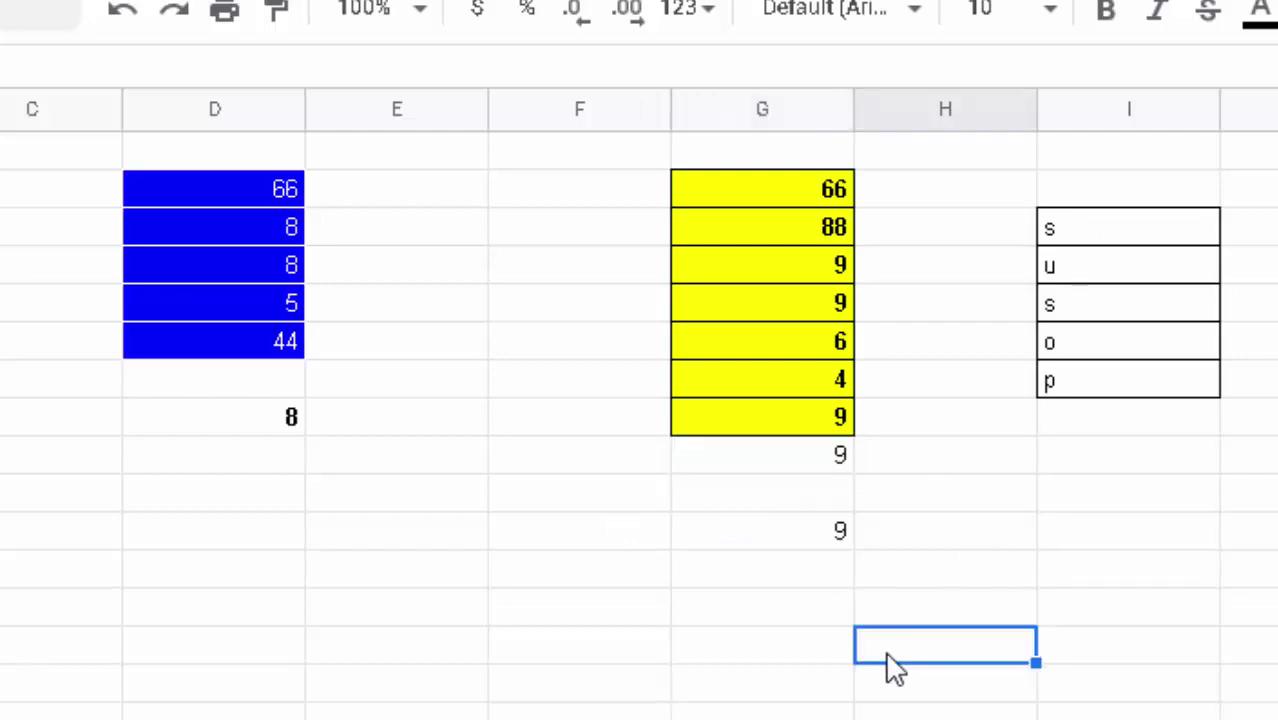
click(757, 420)
click(798, 476)
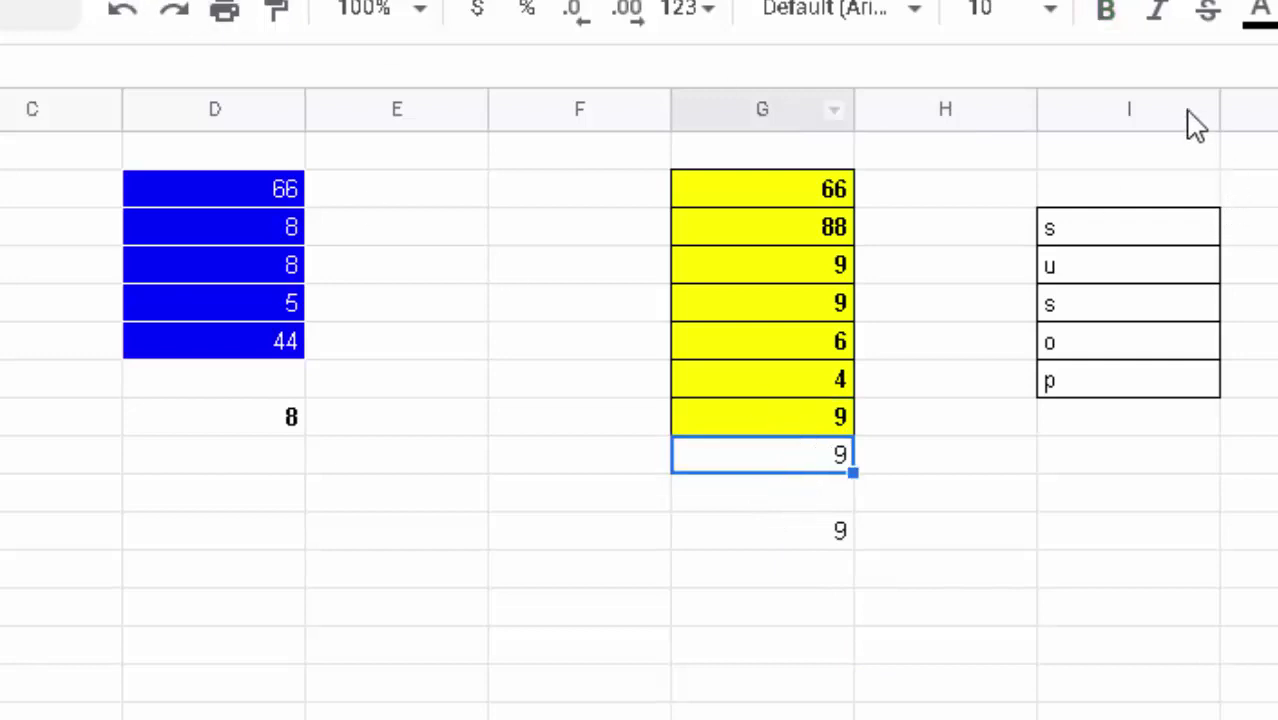
Rewrite the result cell as =MODE(G2:G9), then delete that formula.
click(798, 535)
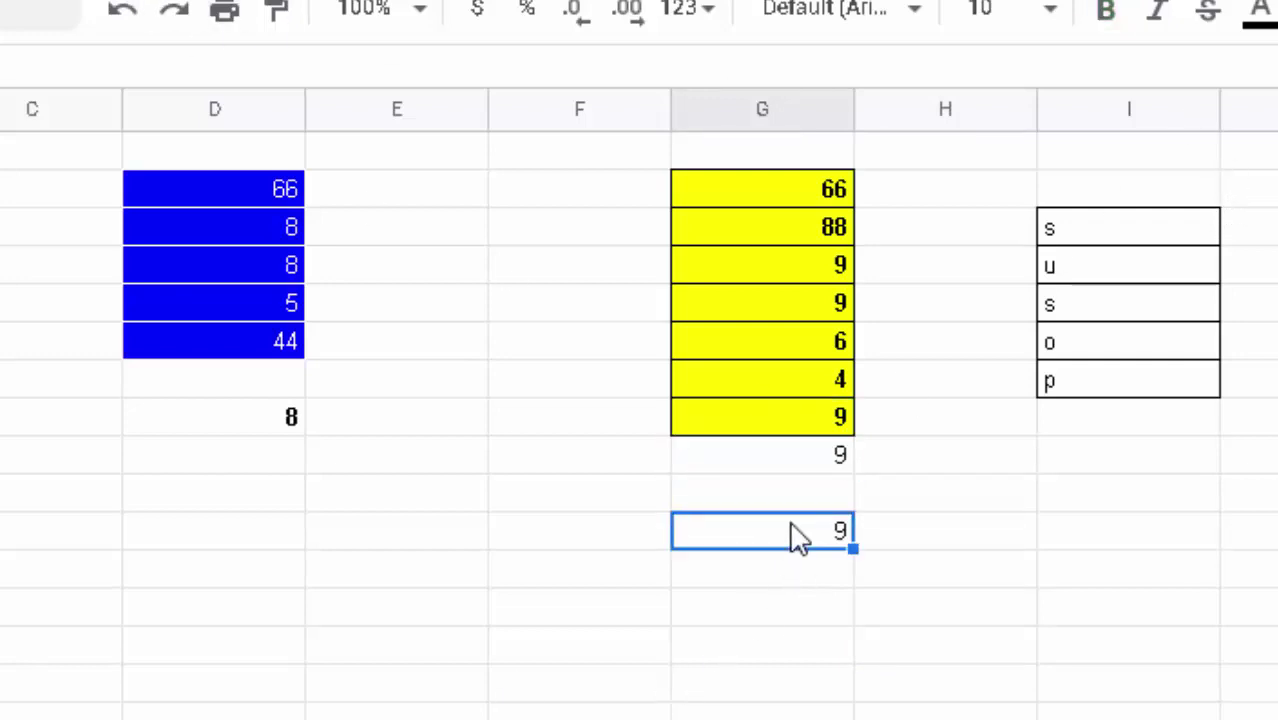
text(=mod)
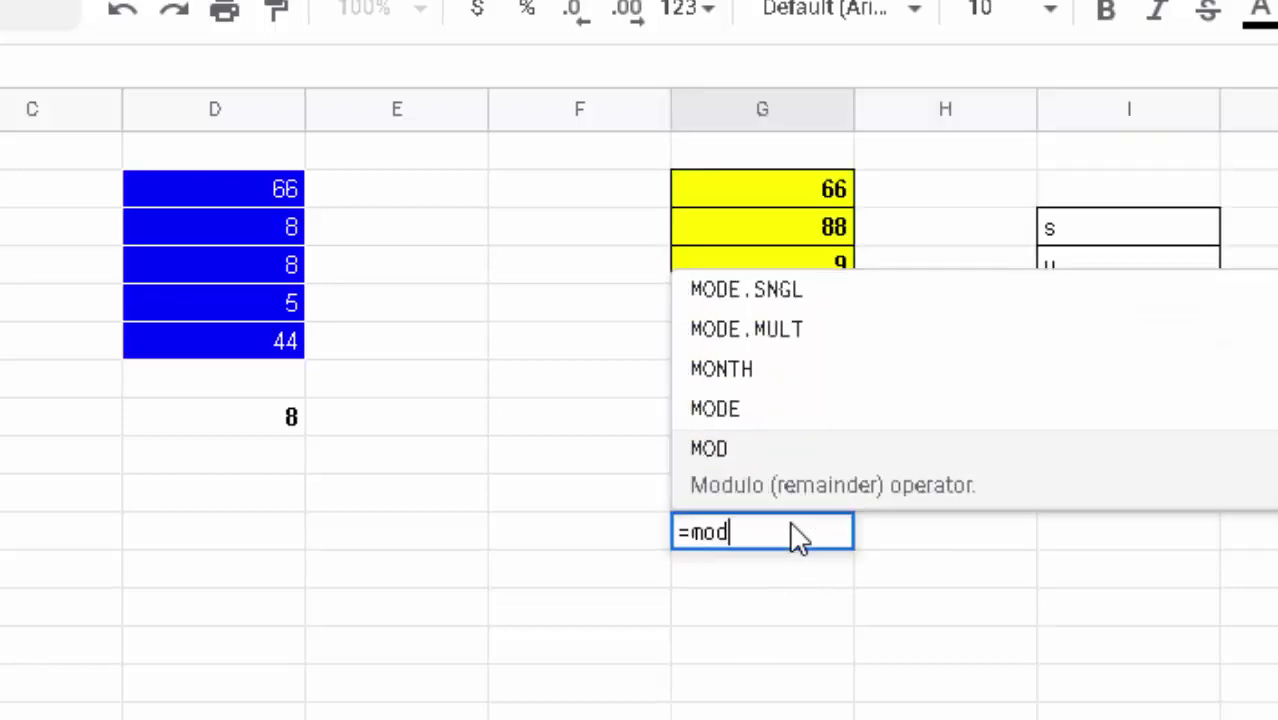
text(e()
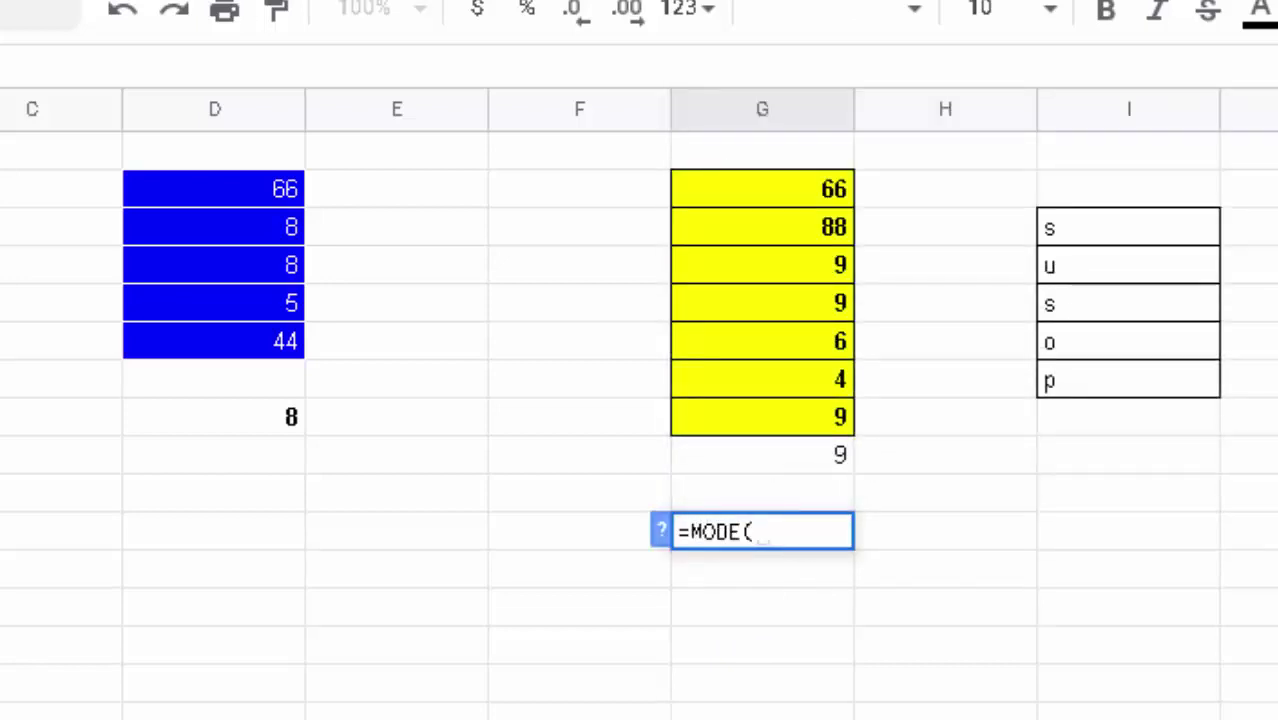
drag(724, 180, 730, 458)
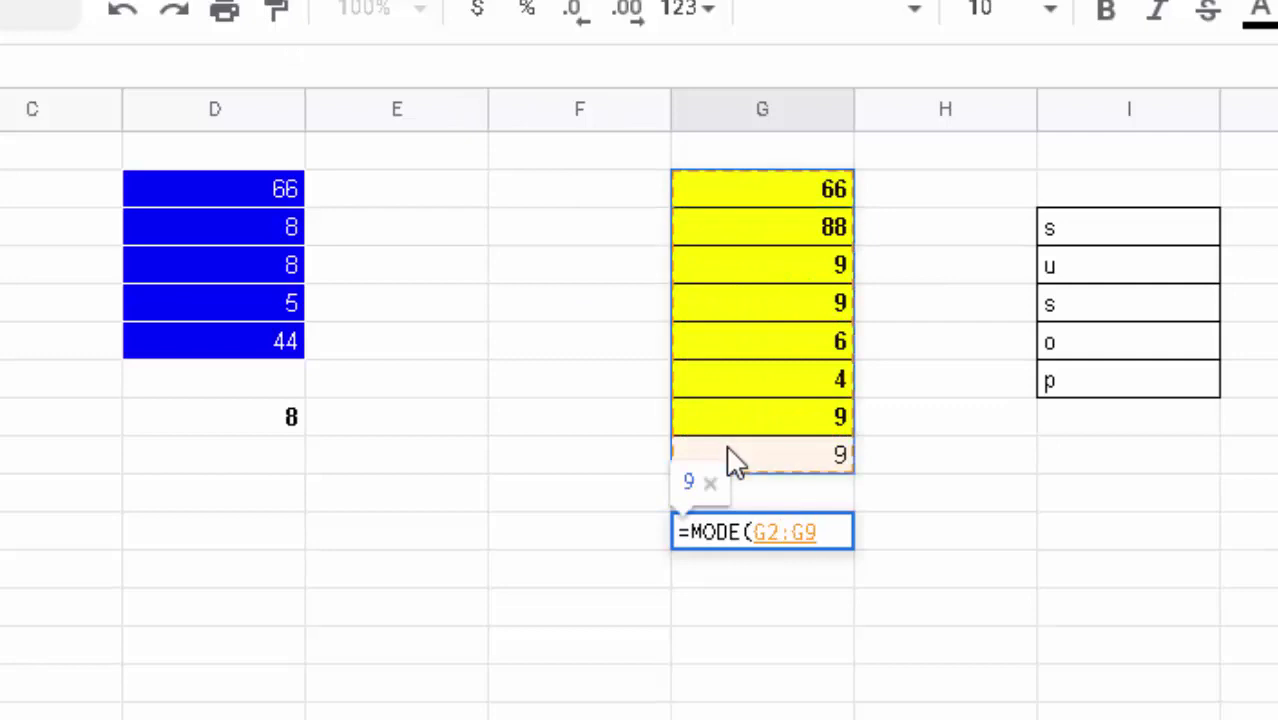
text())
key(Return)
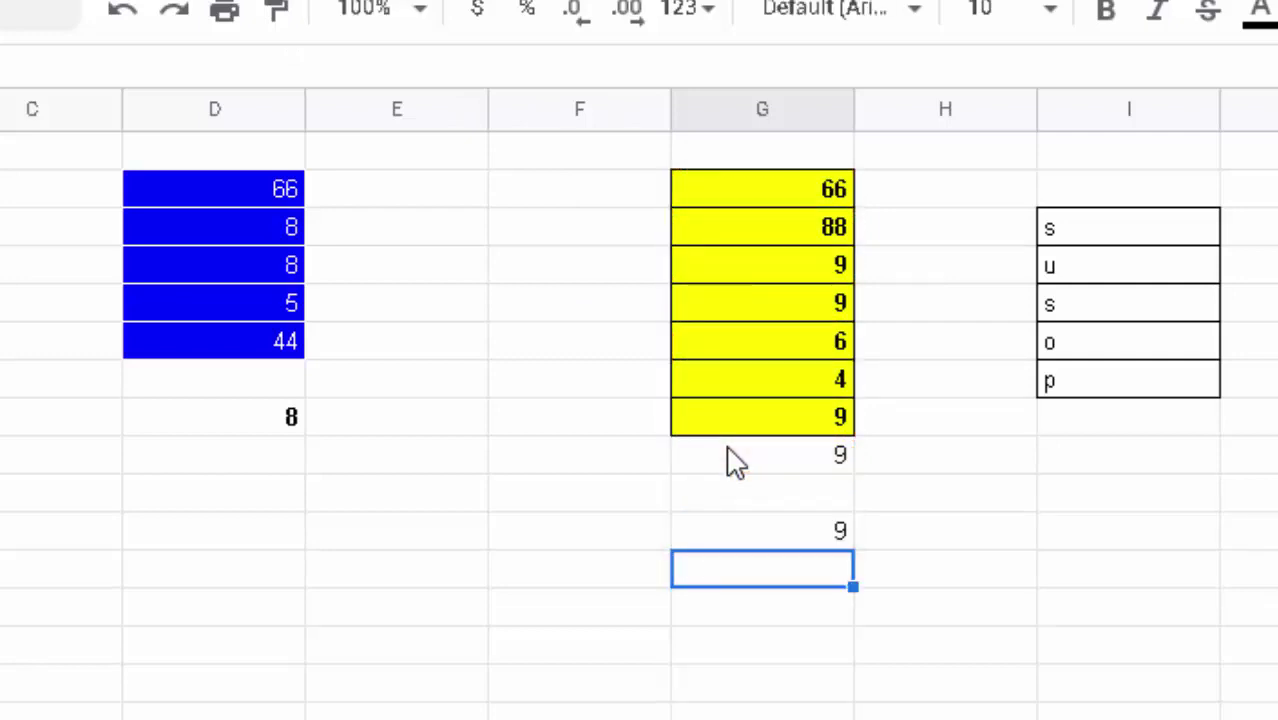
click(770, 535)
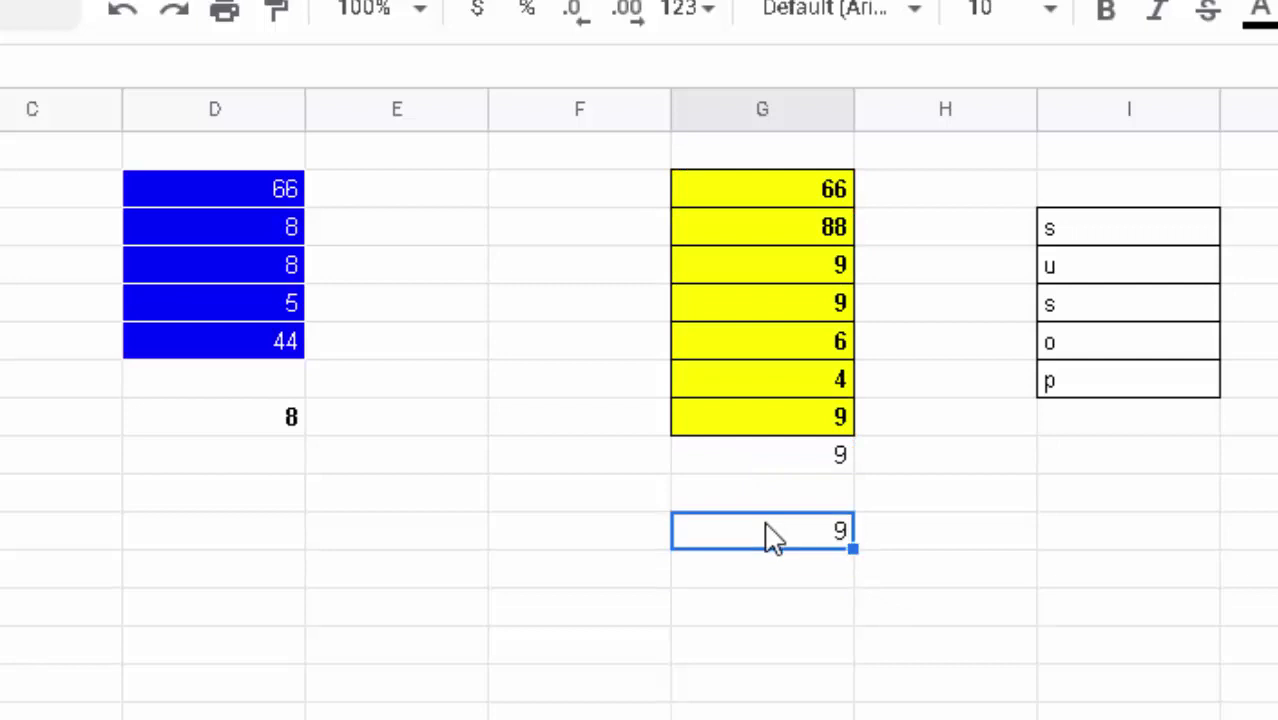
key(Delete)
Change the third yellow value from 9 to 88.
click(824, 268)
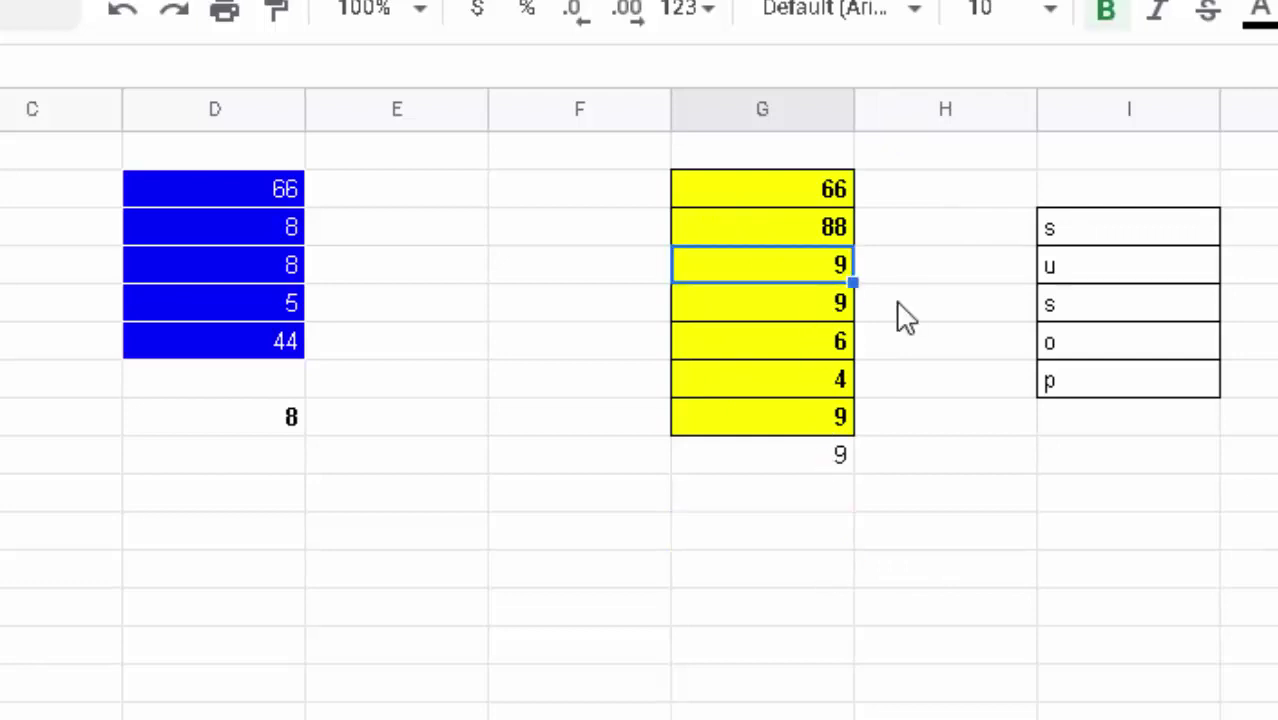
text(88)
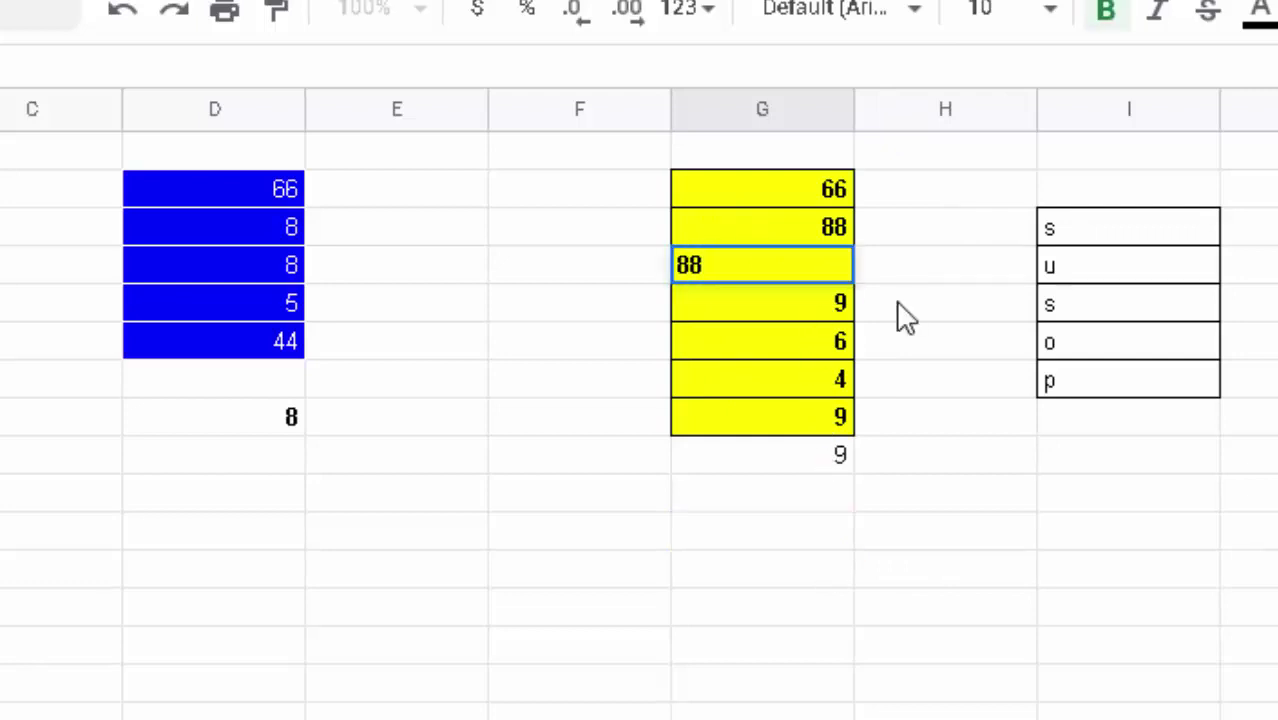
click(690, 645)
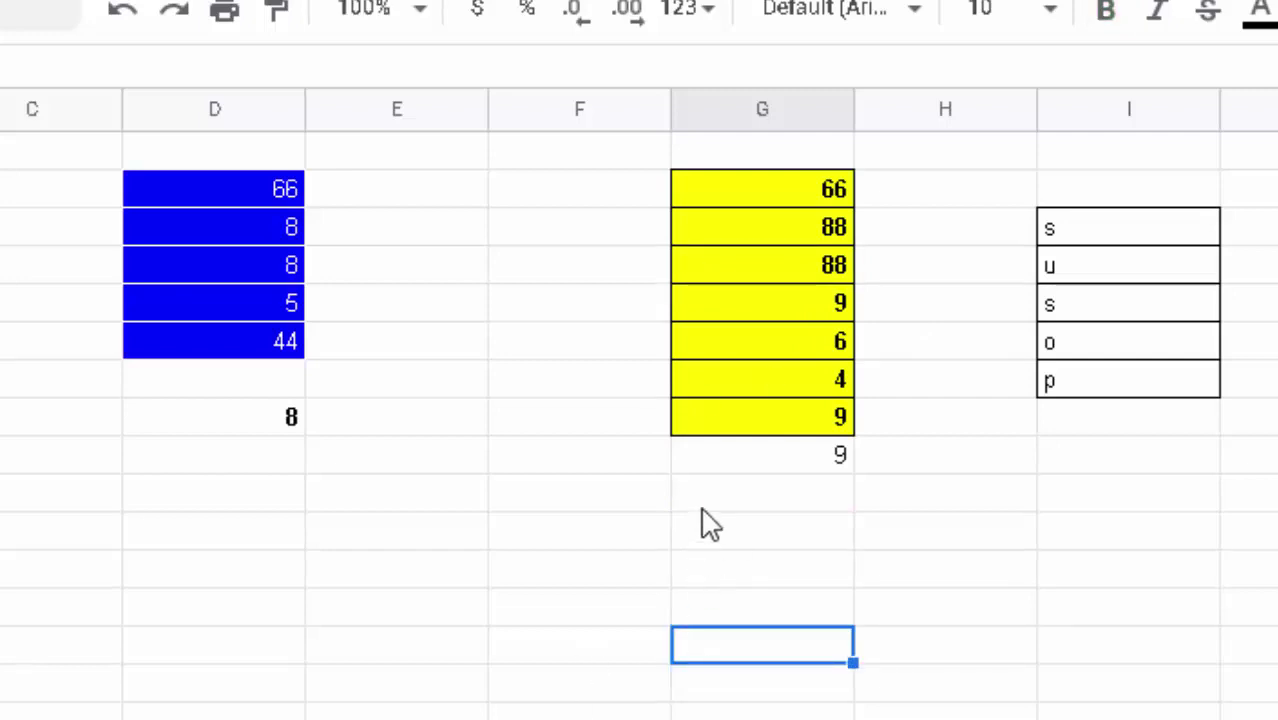
Enter a MODE formula over column G in G11, returning 9.
click(746, 532)
text(=)
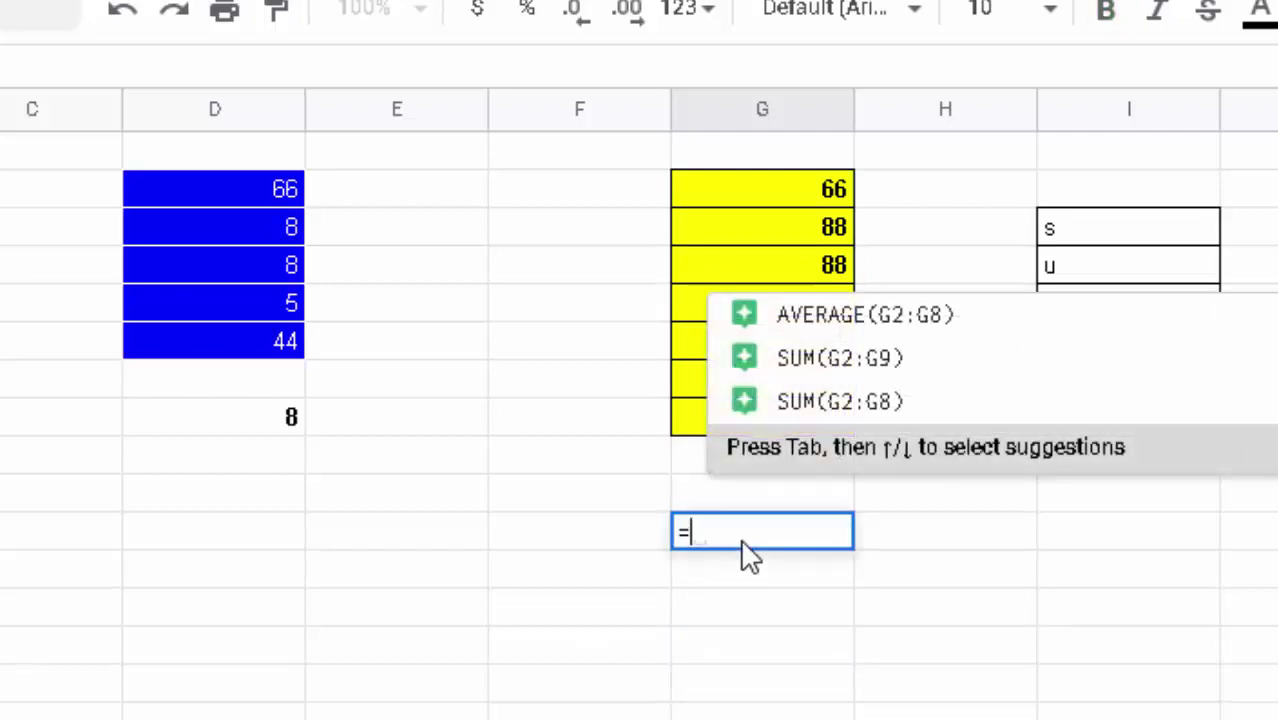
text(m)
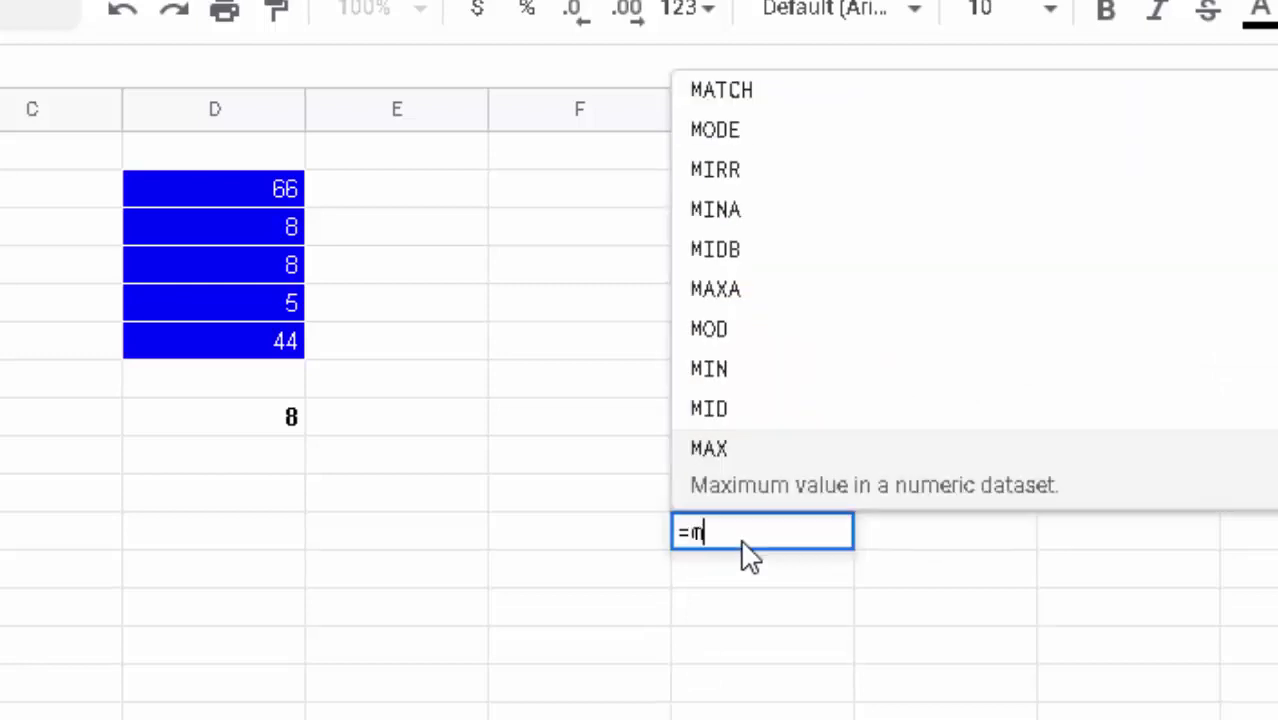
text(ode()
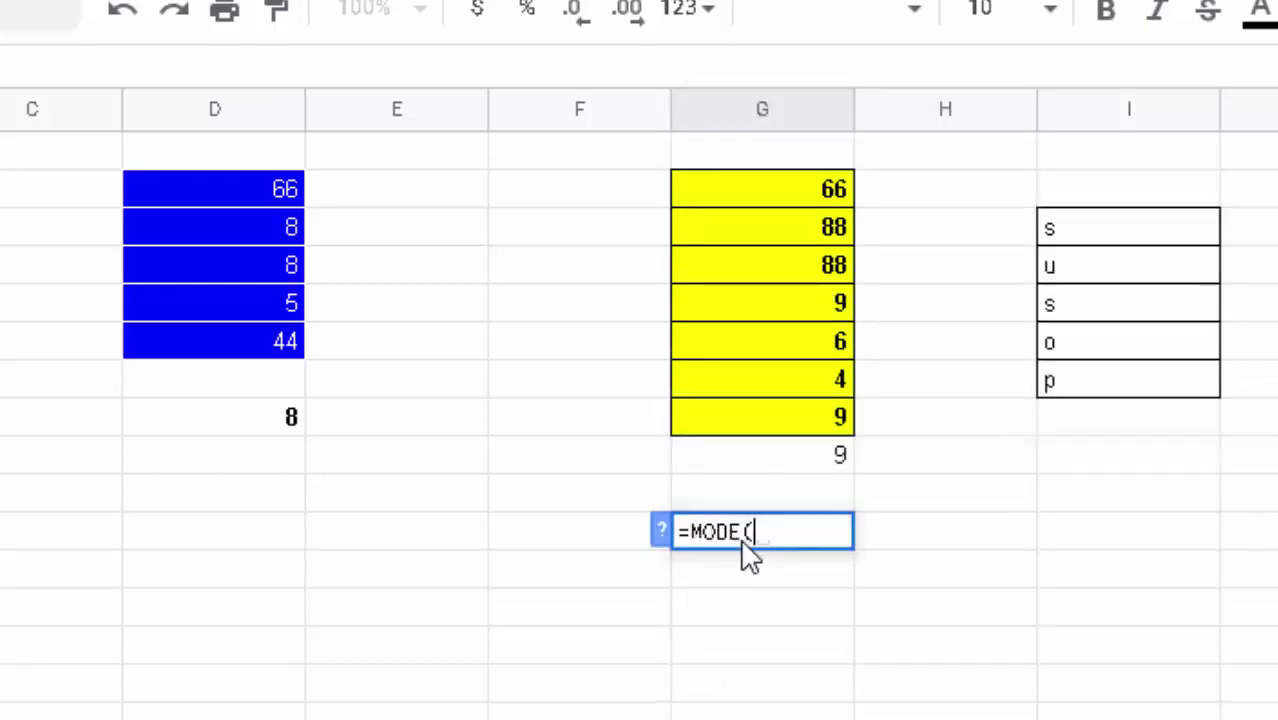
click(790, 200)
drag(790, 200, 818, 478)
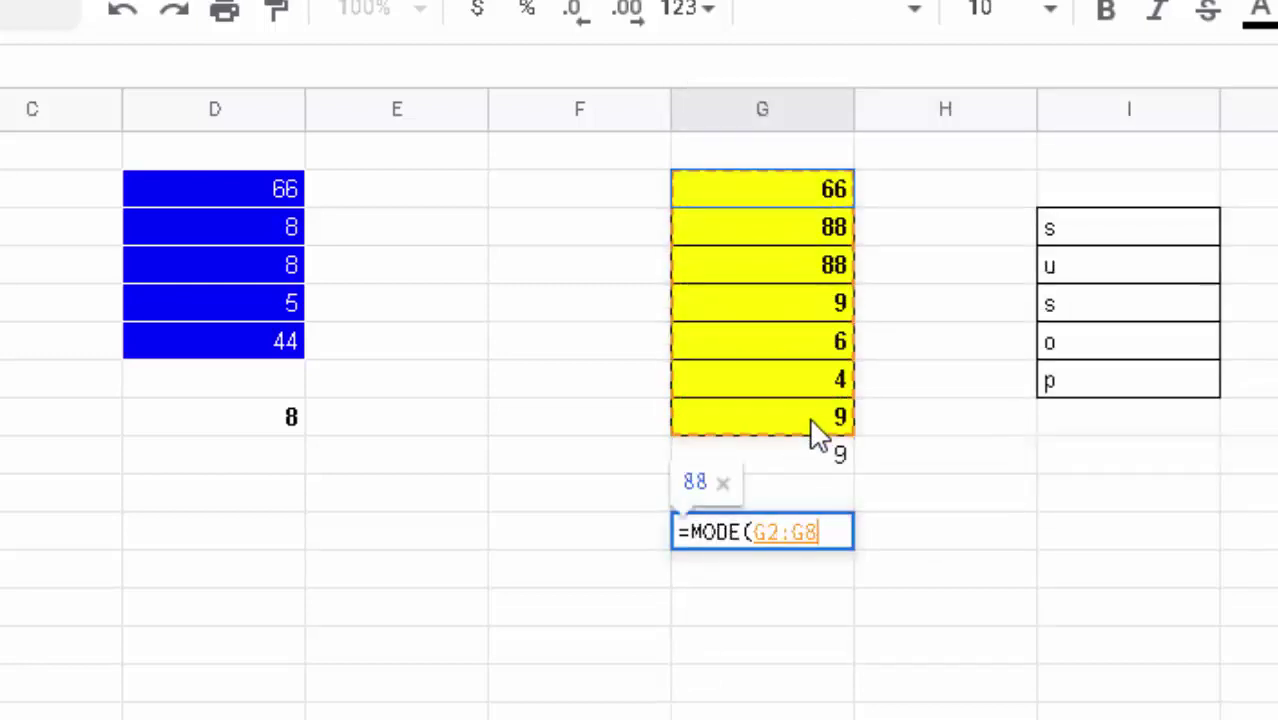
key(Return)
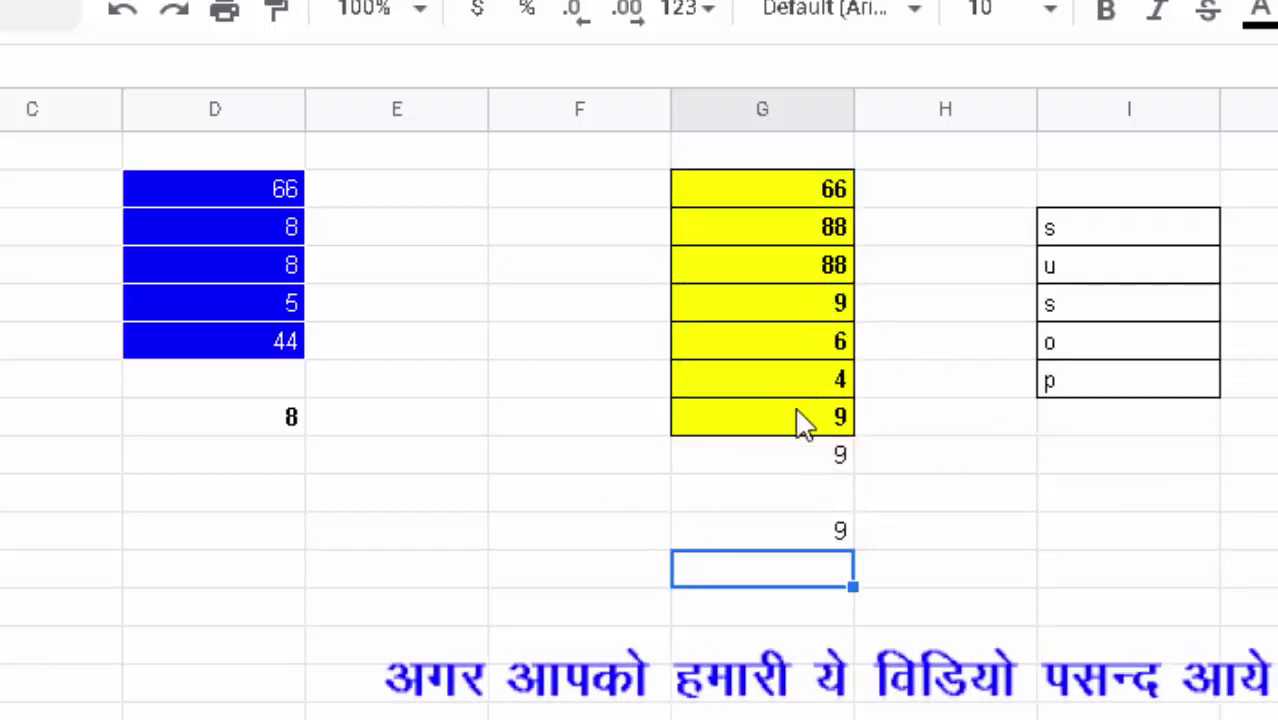
Replace the 9s in G5, G7 and G9 with 88.
click(806, 465)
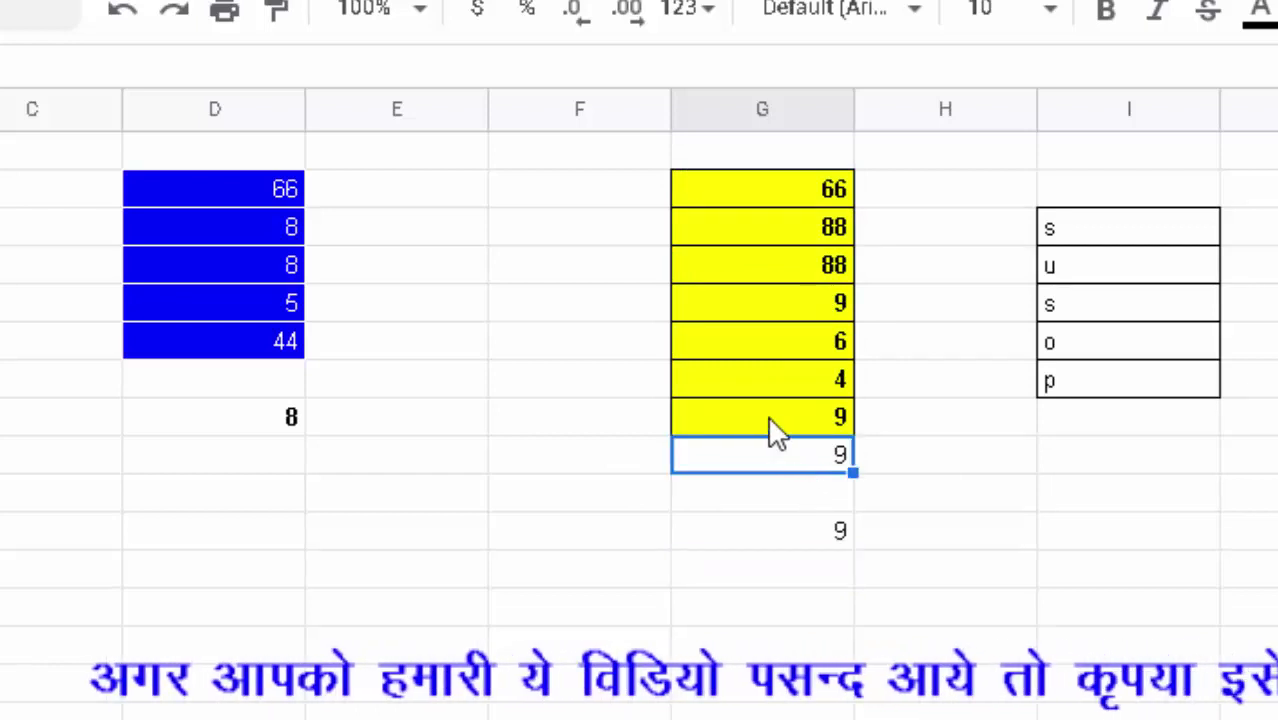
click(772, 428)
click(797, 470)
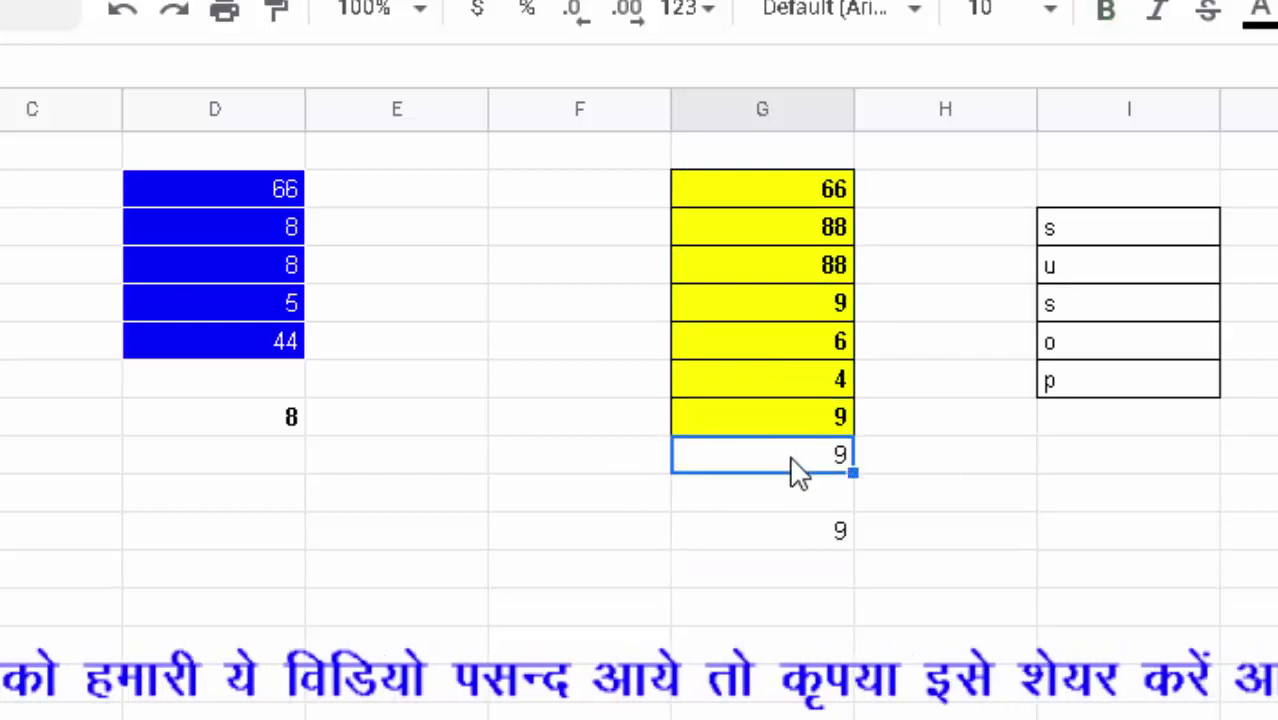
text(88)
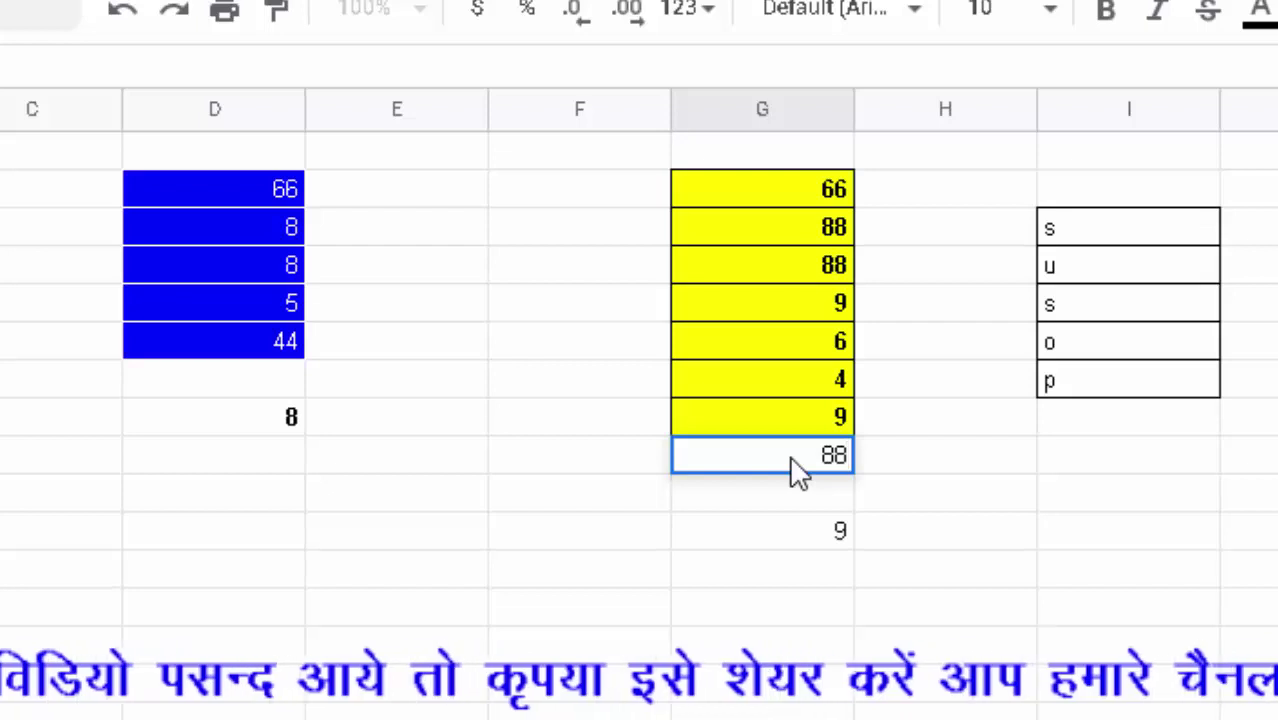
click(846, 394)
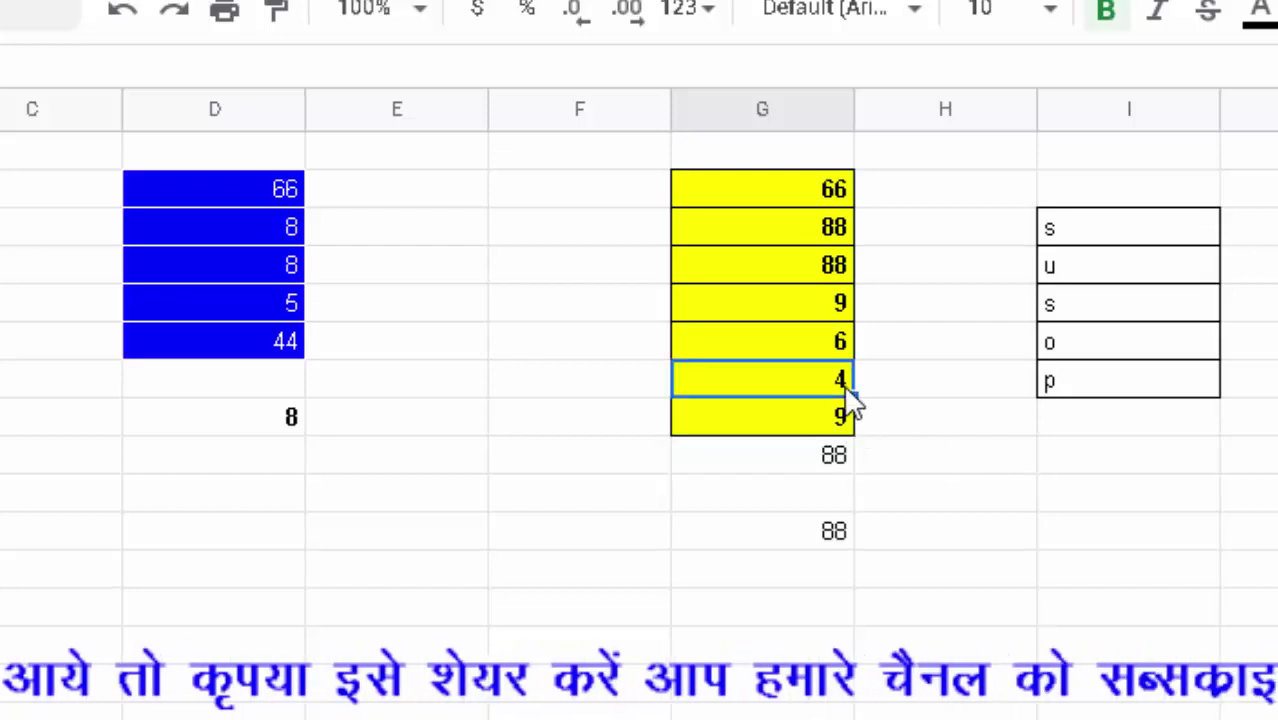
text(88)
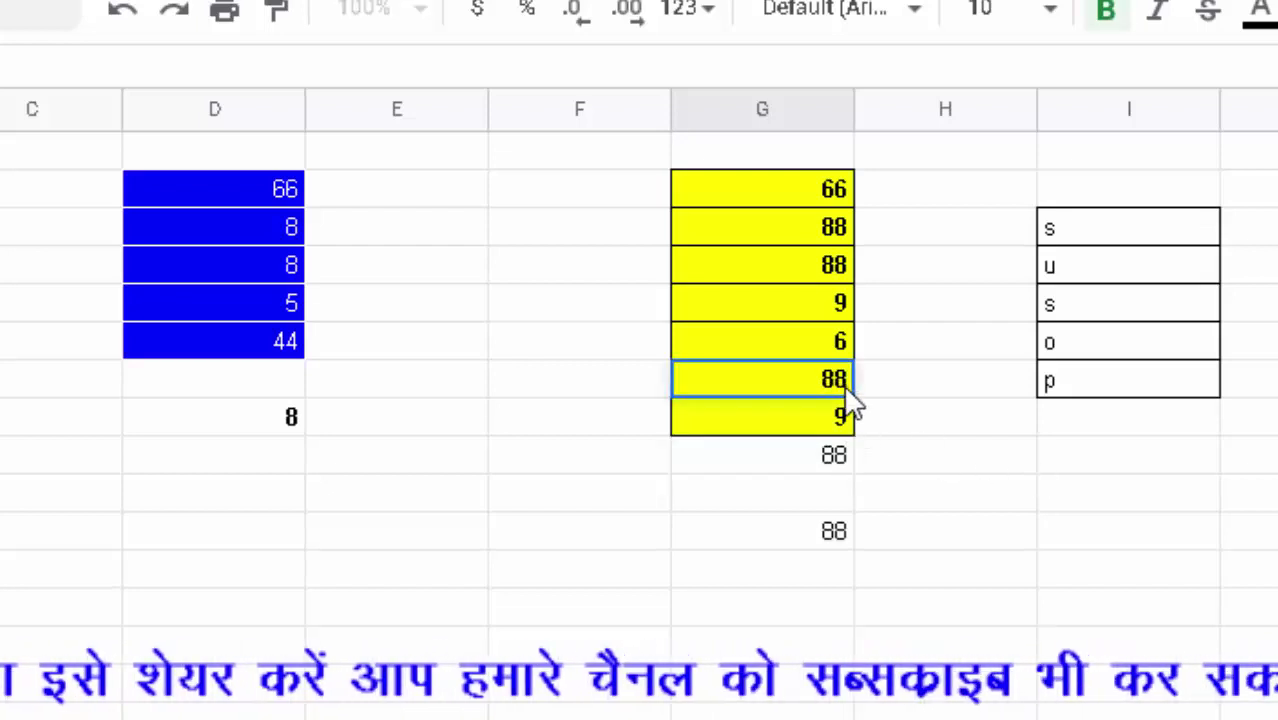
click(826, 297)
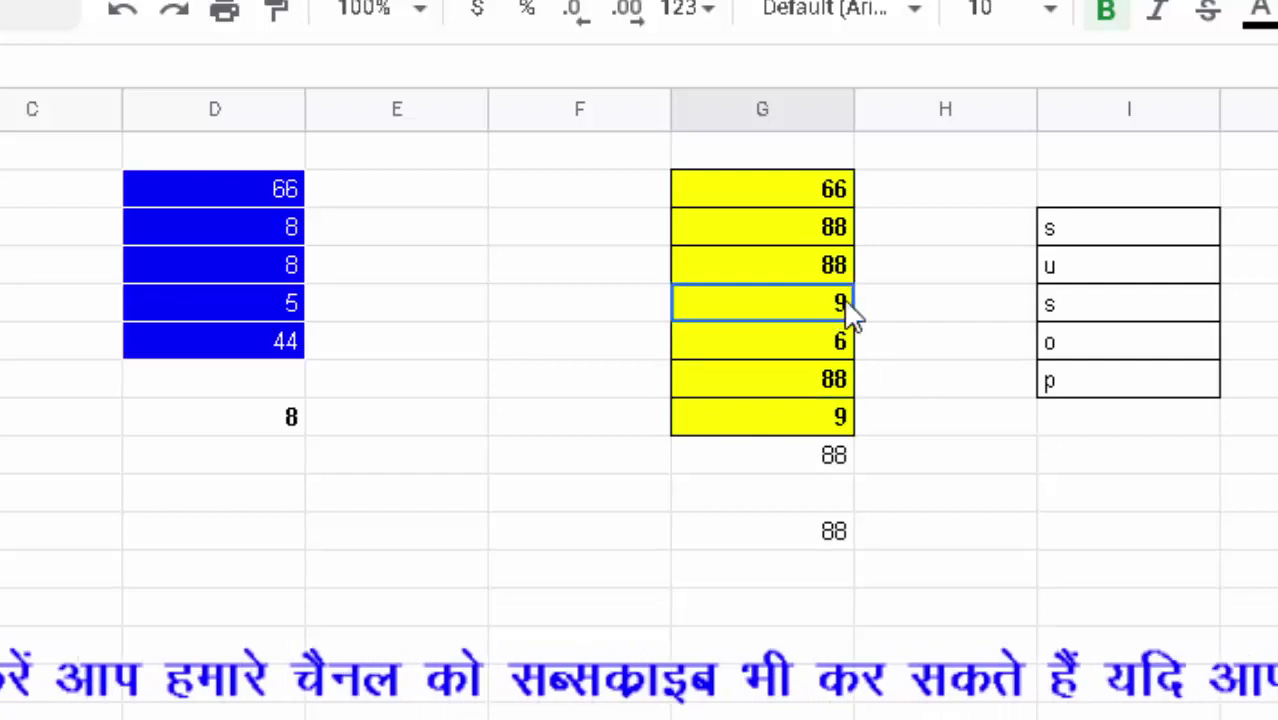
text(88)
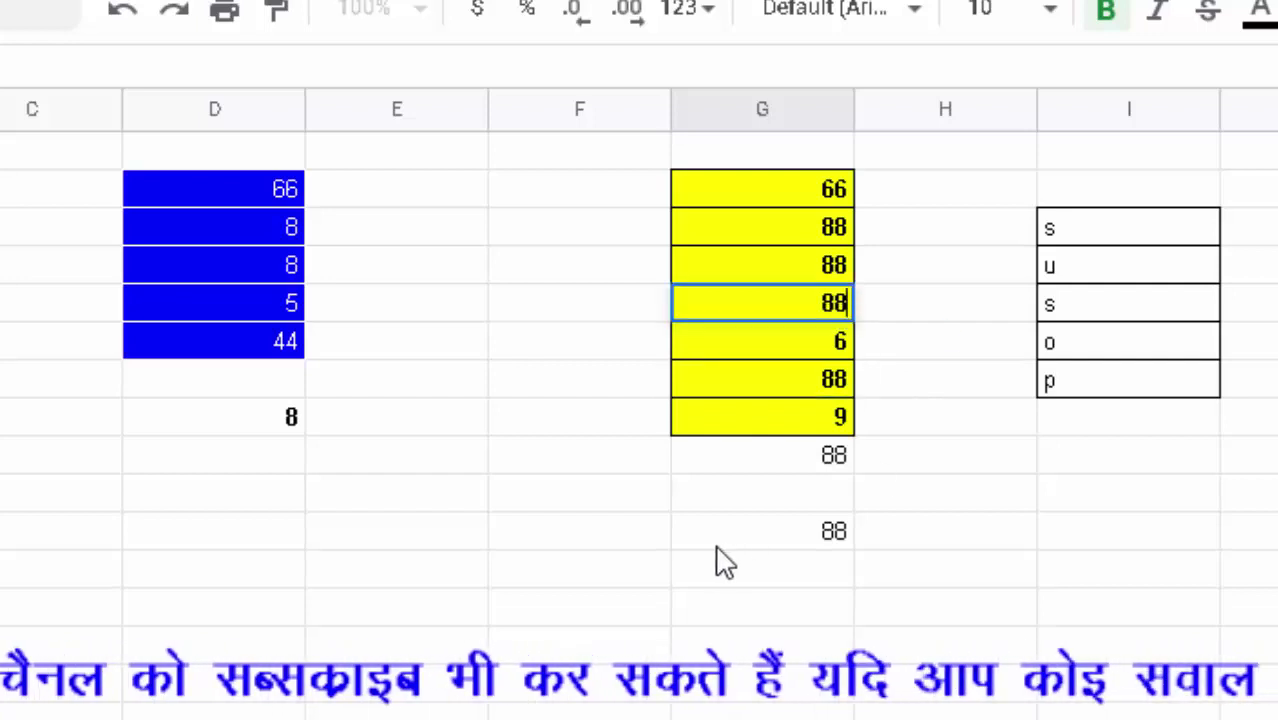
click(808, 550)
Clear G11 and enter =MODE(G2:G9) there, which now returns 88.
key(Delete)
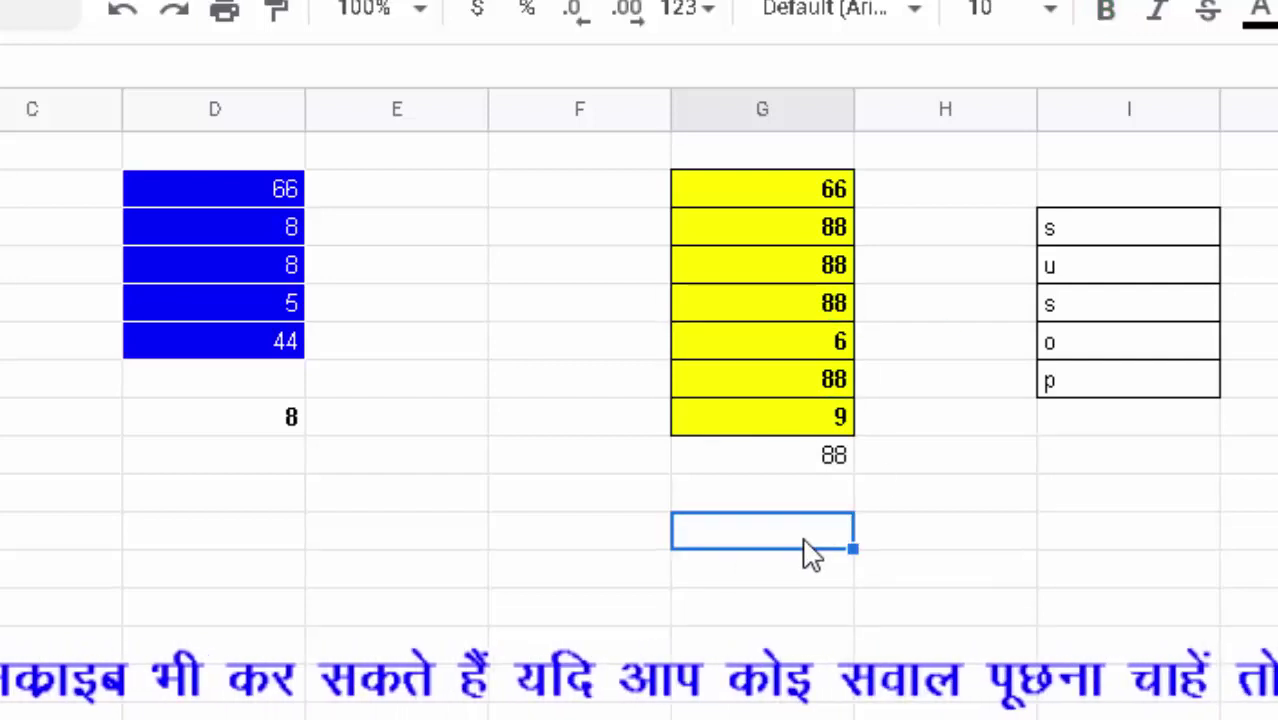
text(=mod)
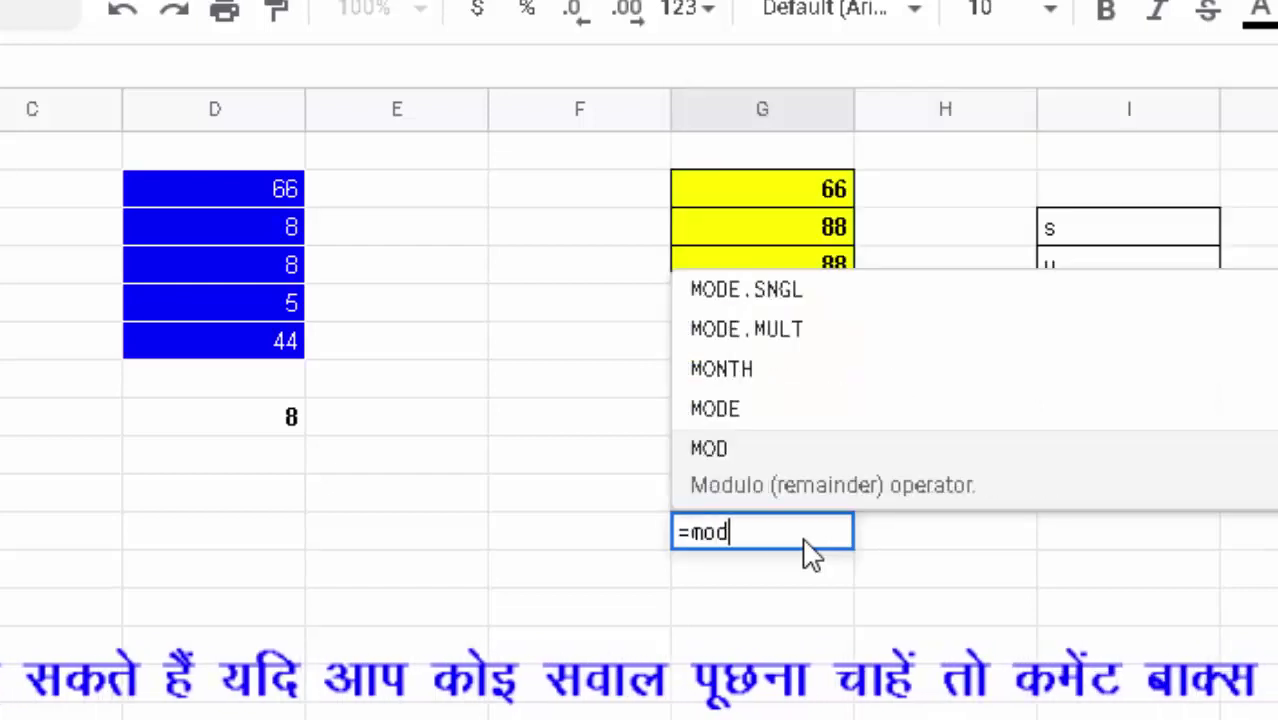
text(e)
key(Tab)
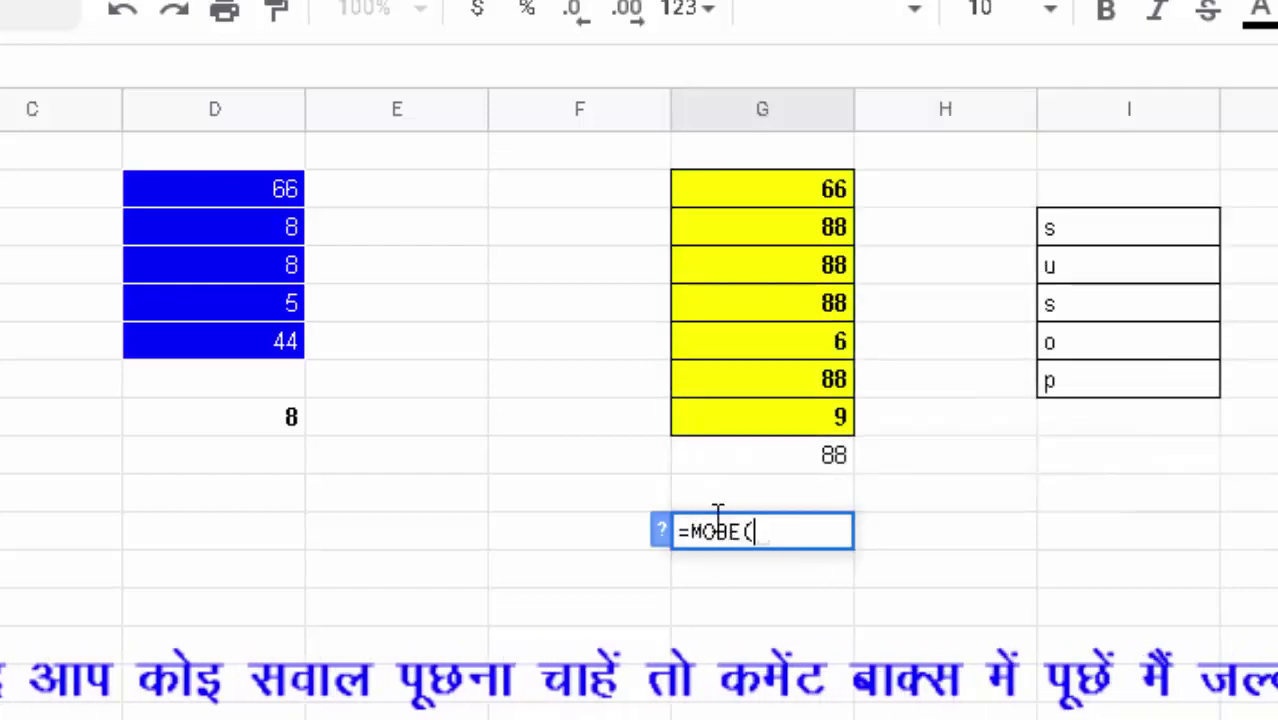
click(787, 190)
drag(787, 197, 783, 452)
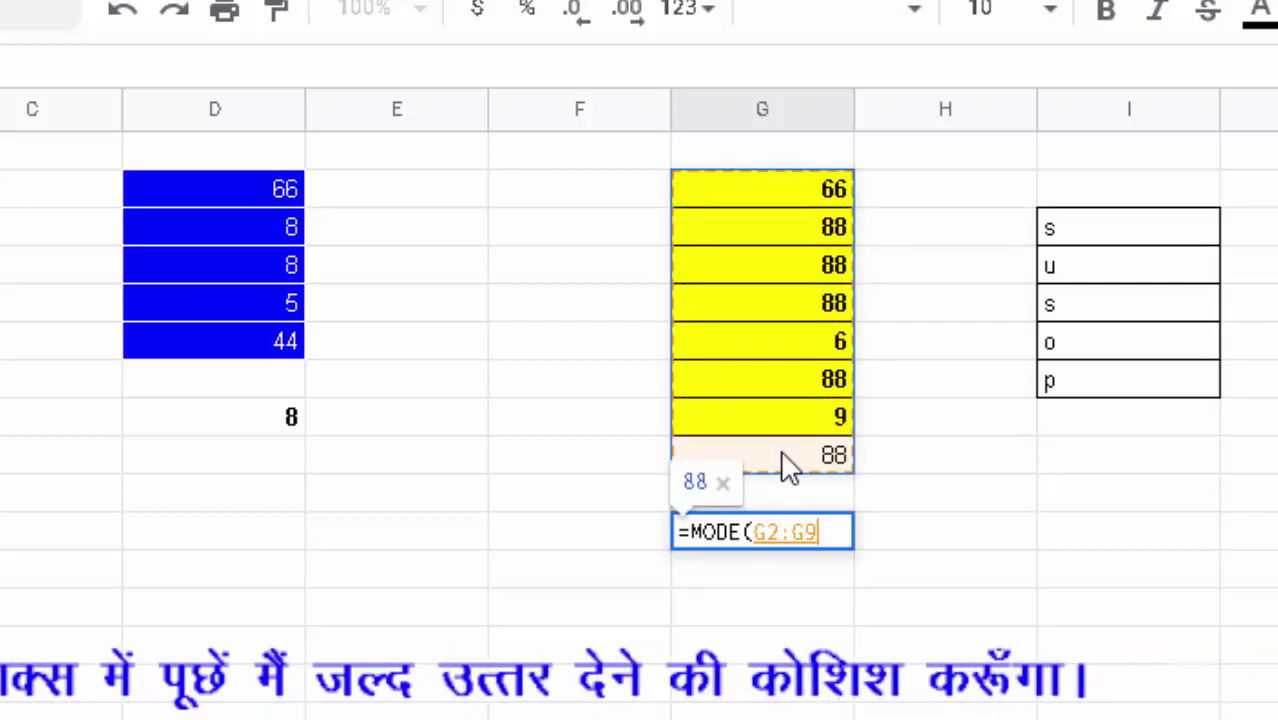
text())
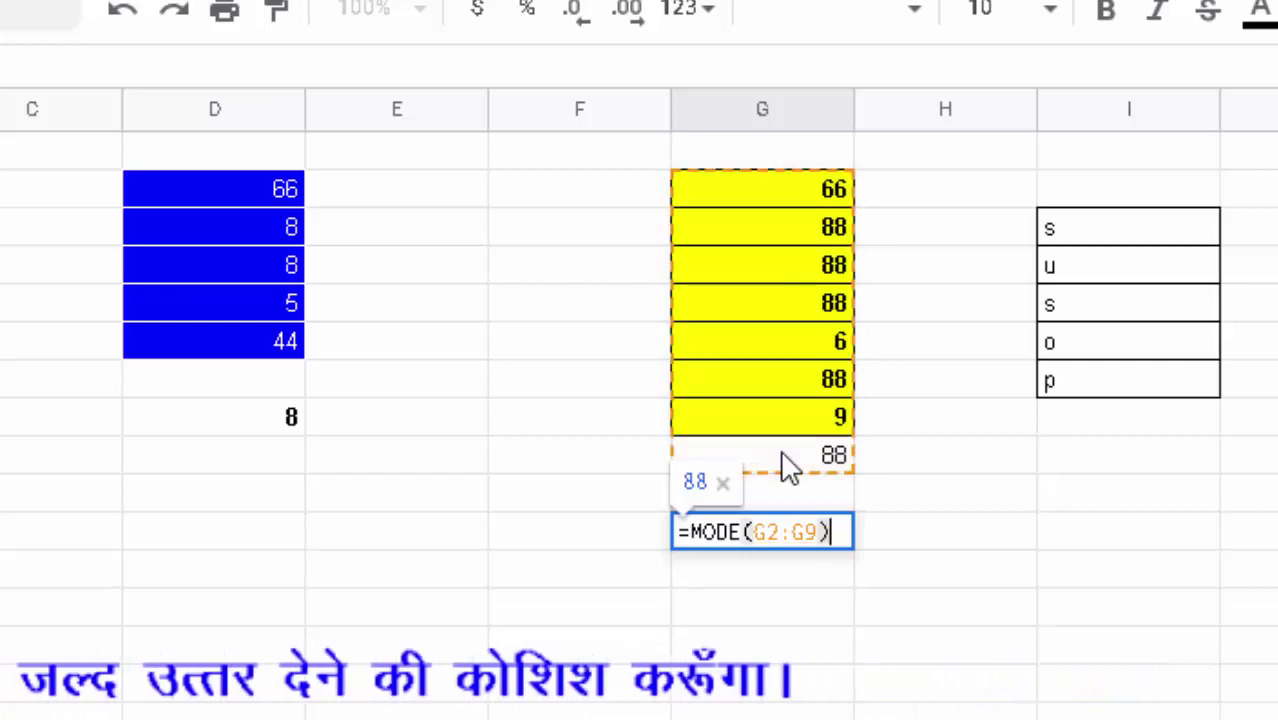
key(Return)
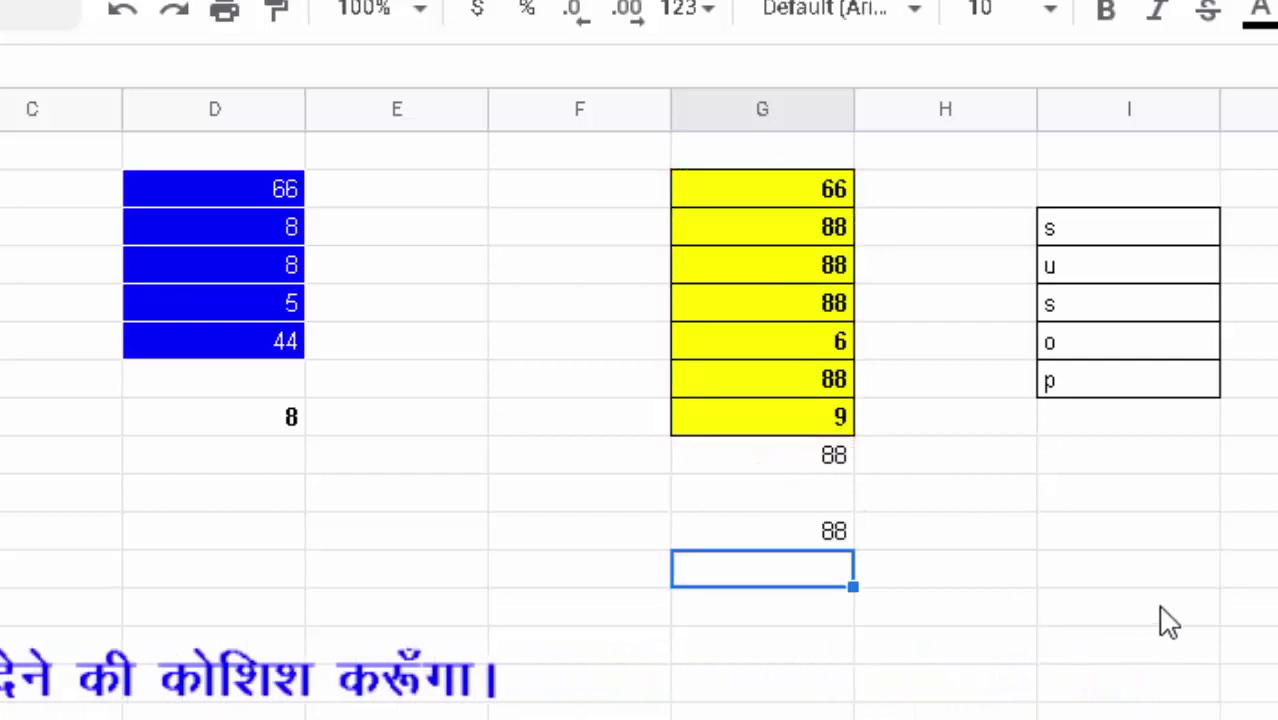
mouse_move(579, 109)
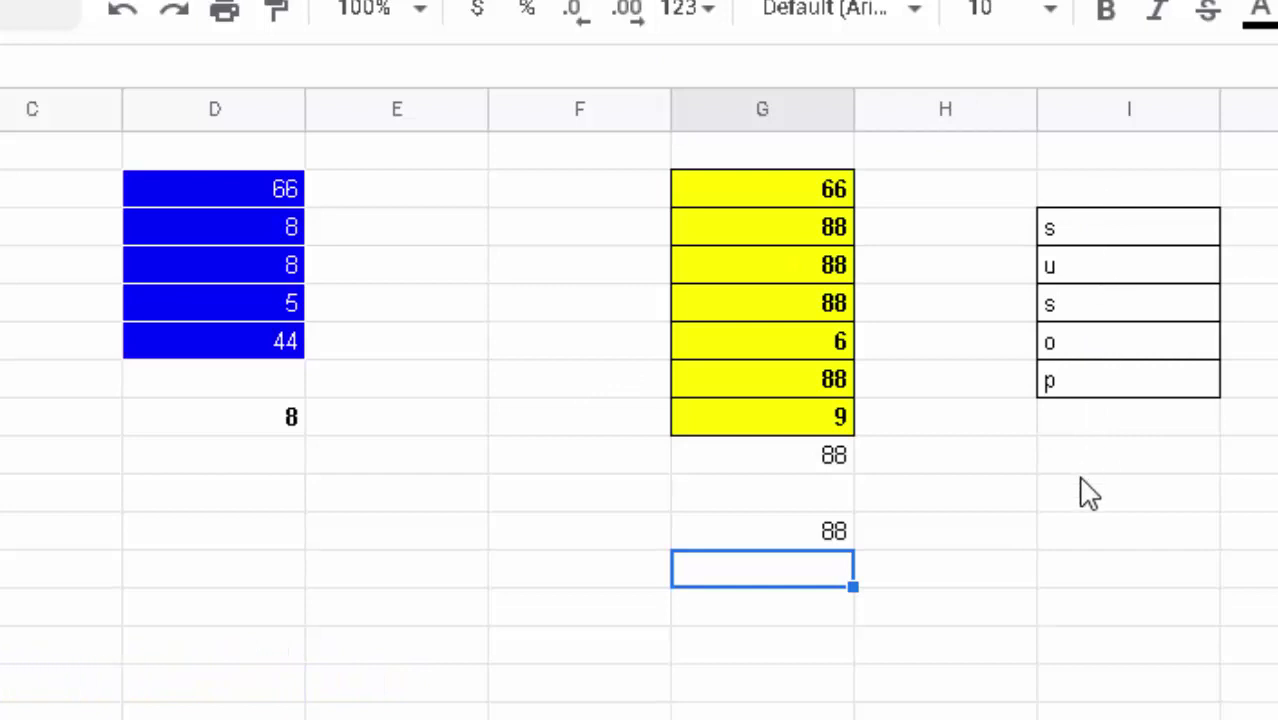
click(1080, 458)
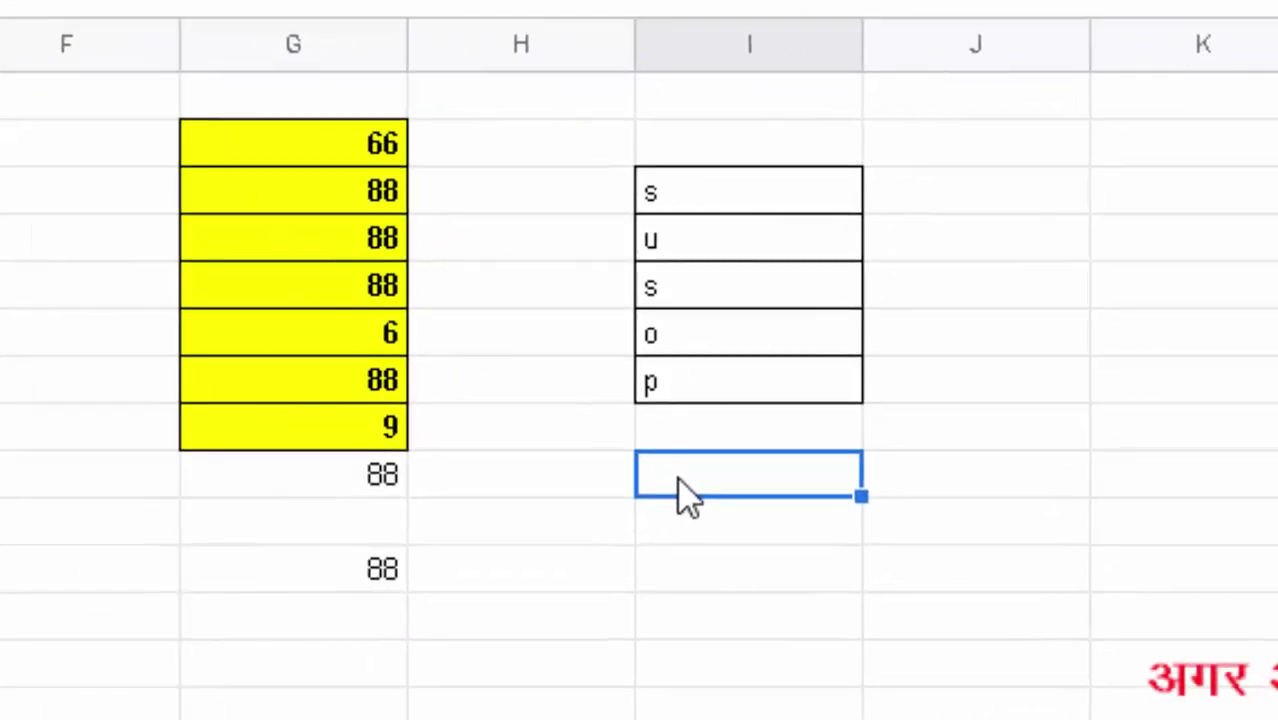
text(=mo)
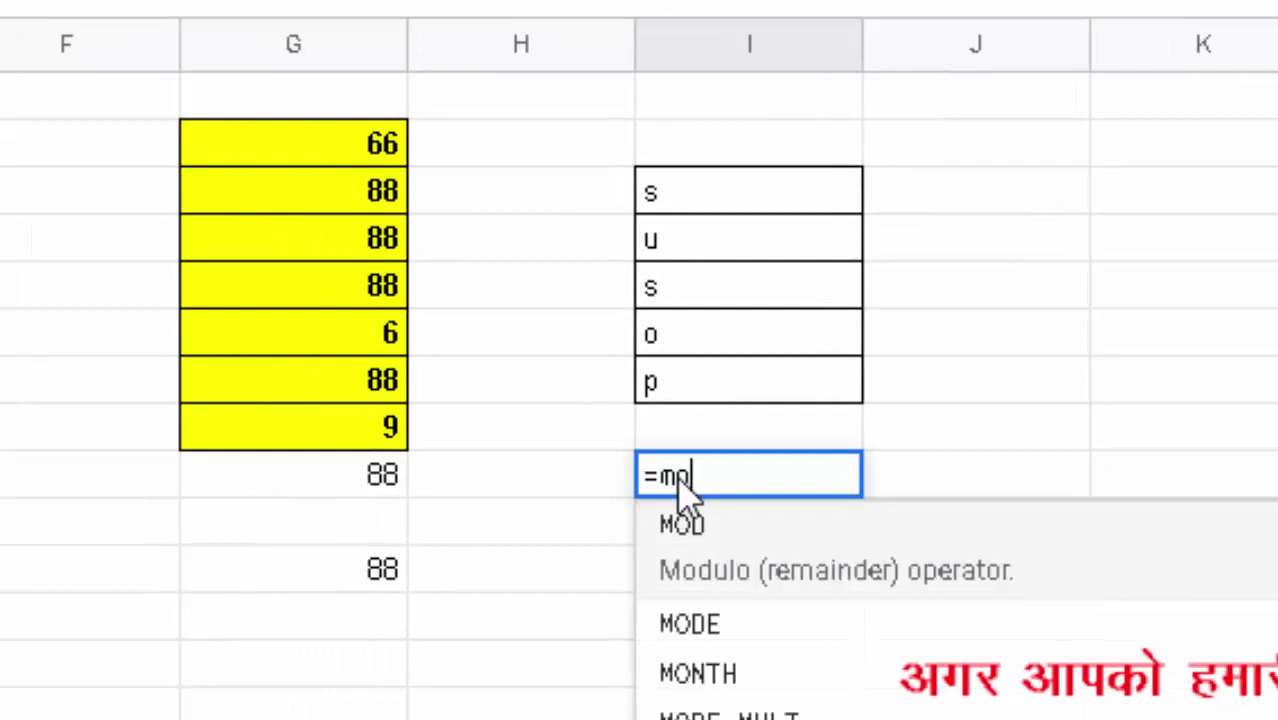
text(de)
key(Tab)
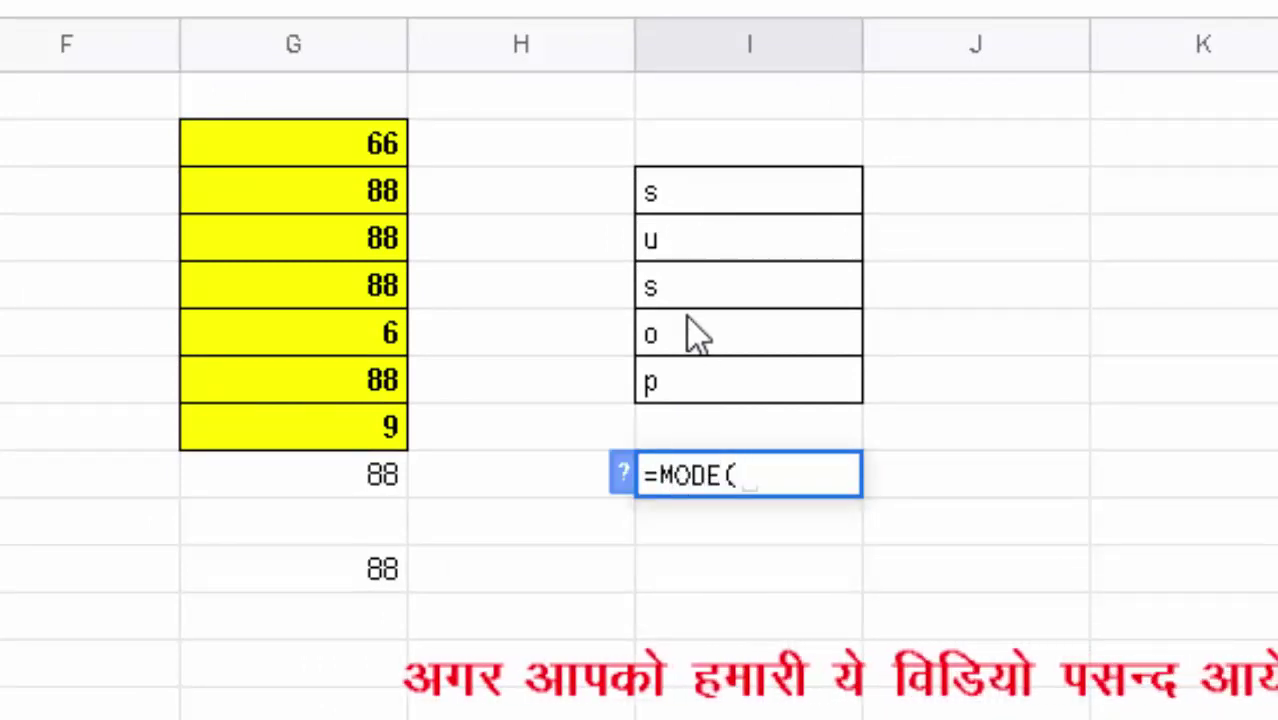
click(722, 195)
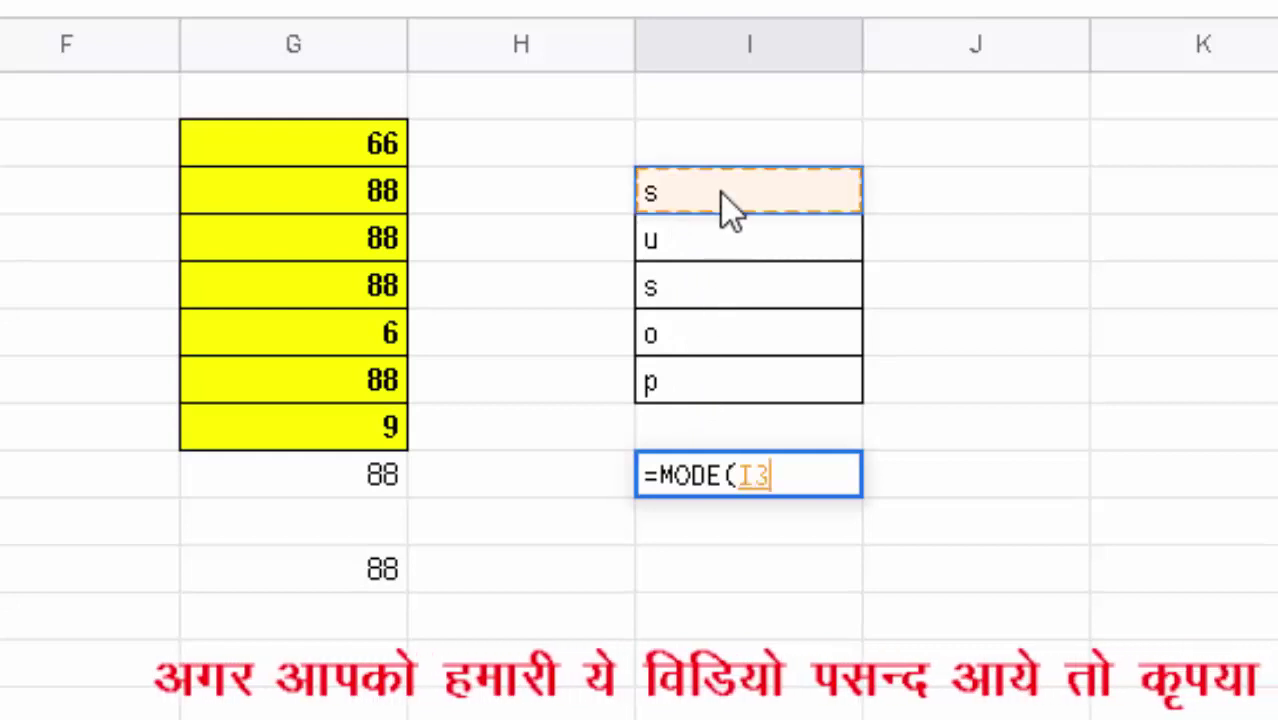
drag(722, 194, 732, 381)
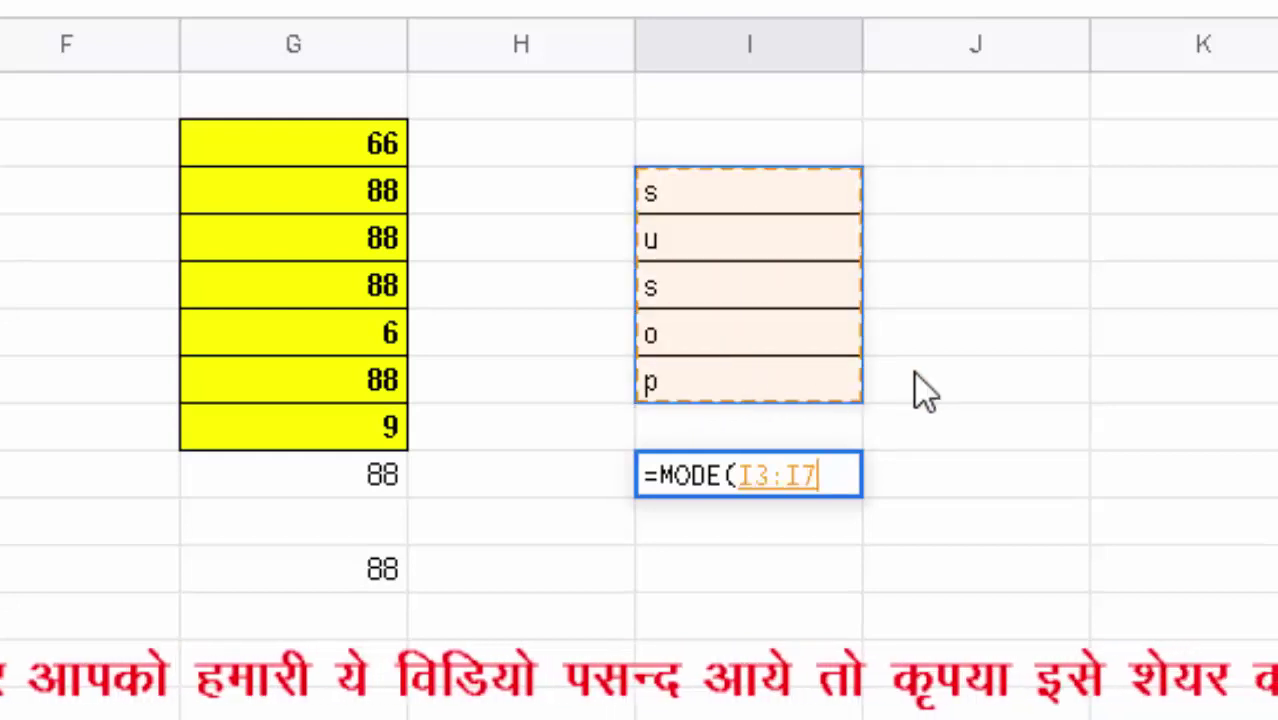
text())
key(Return)
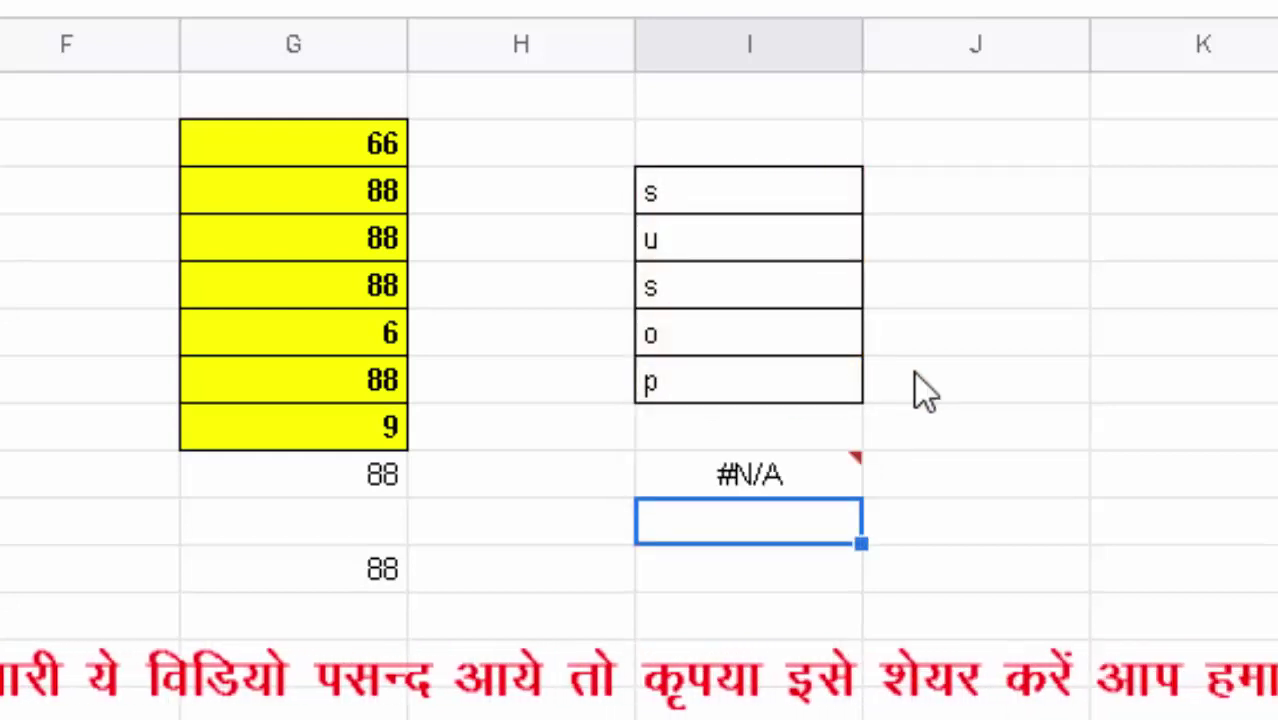
mouse_move(750, 474)
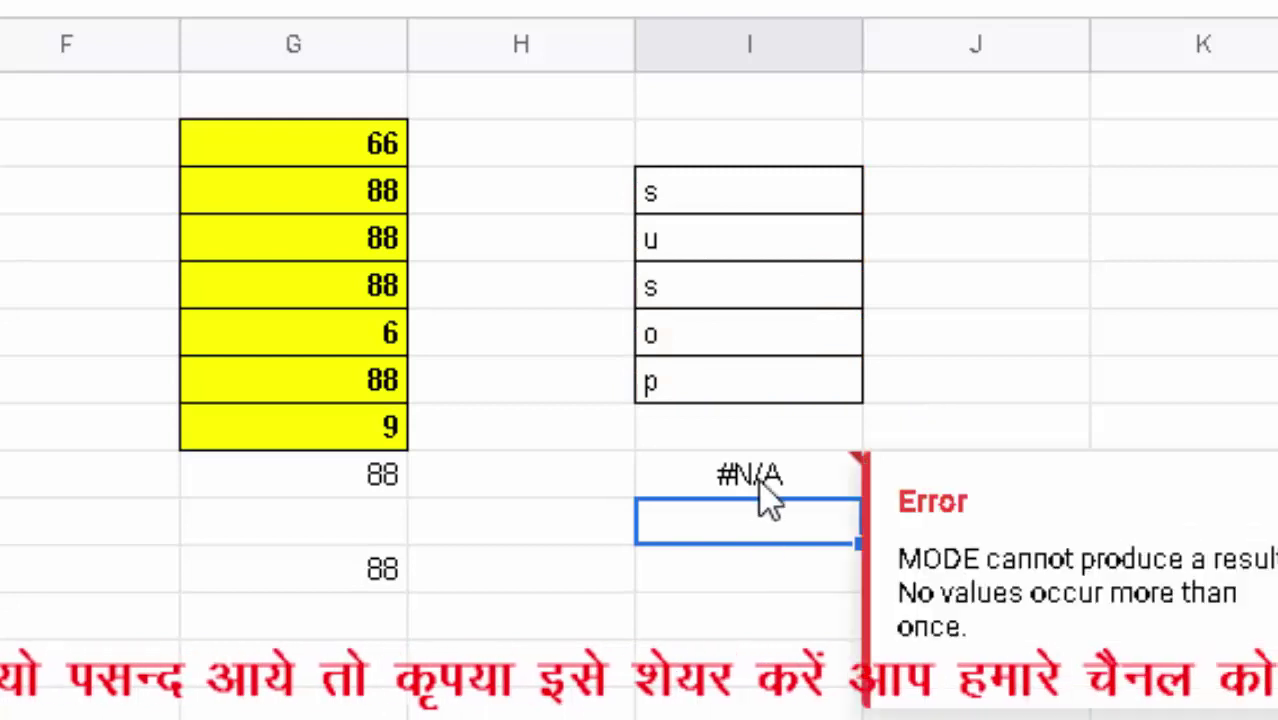
click(742, 492)
key(Delete)
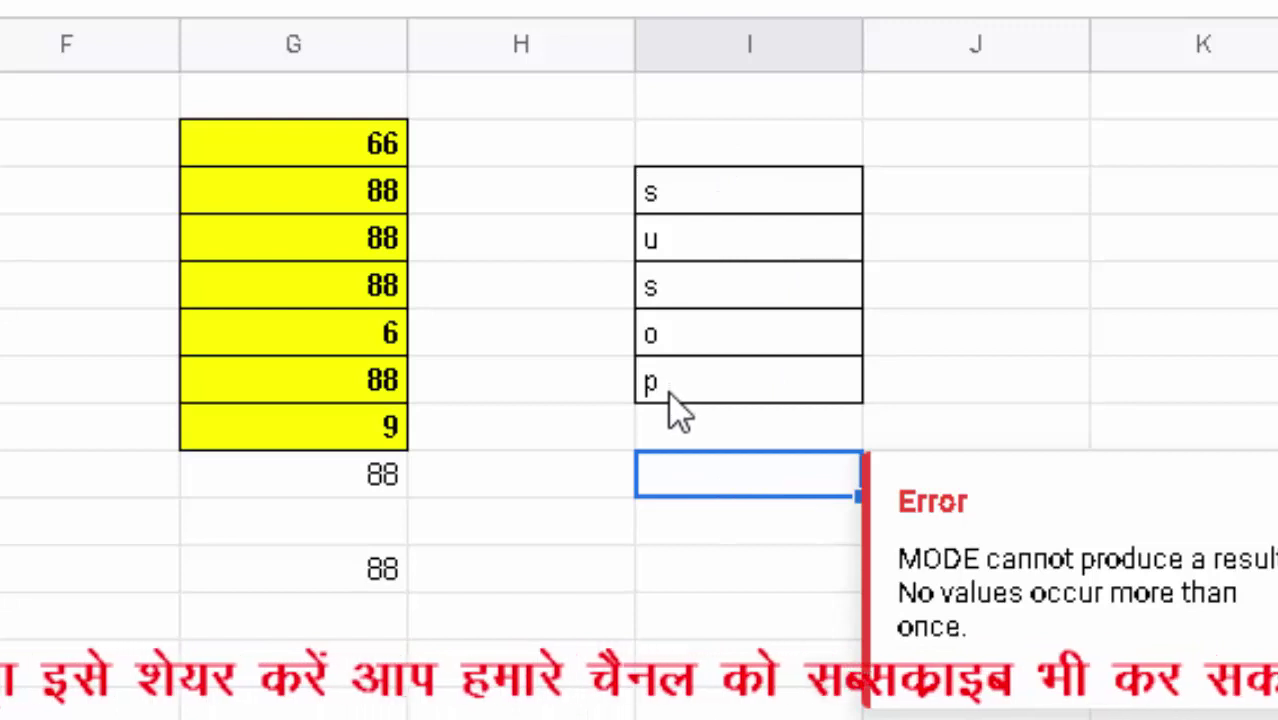
click(690, 144)
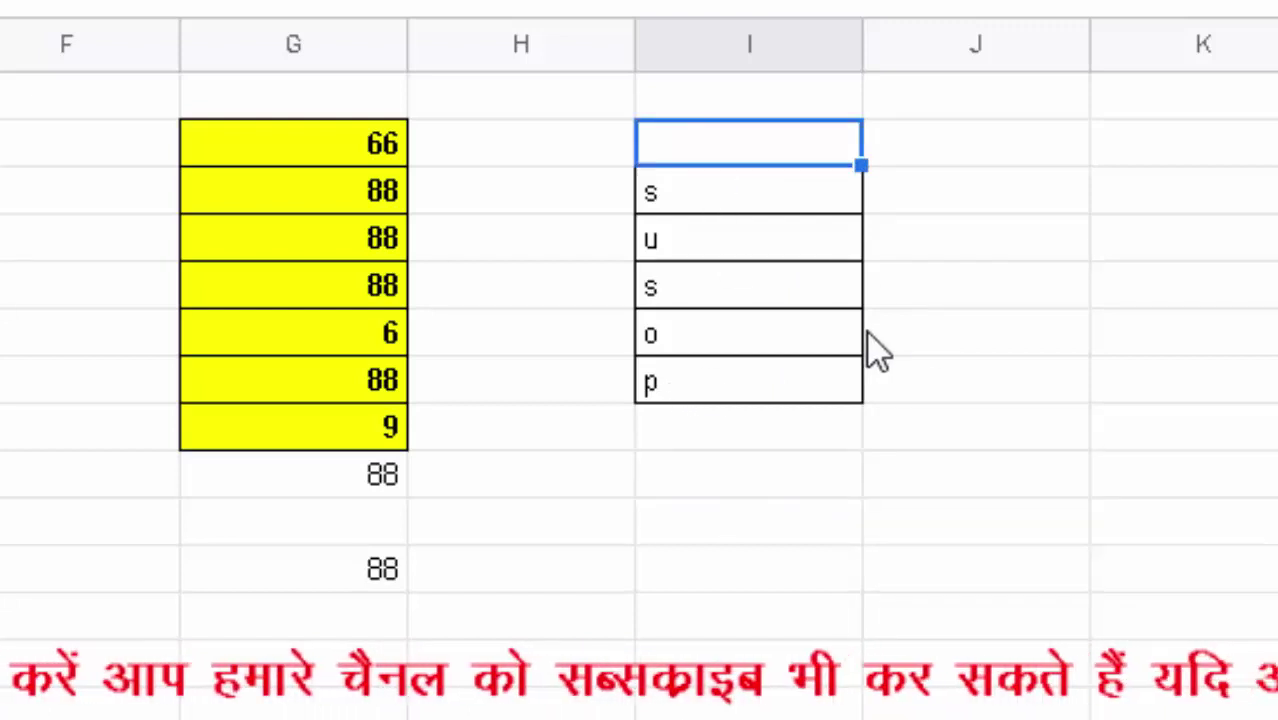
Add an s in I2 and enter =MODE(I2:I7) below the letters, which returns #N/A.
text(s)
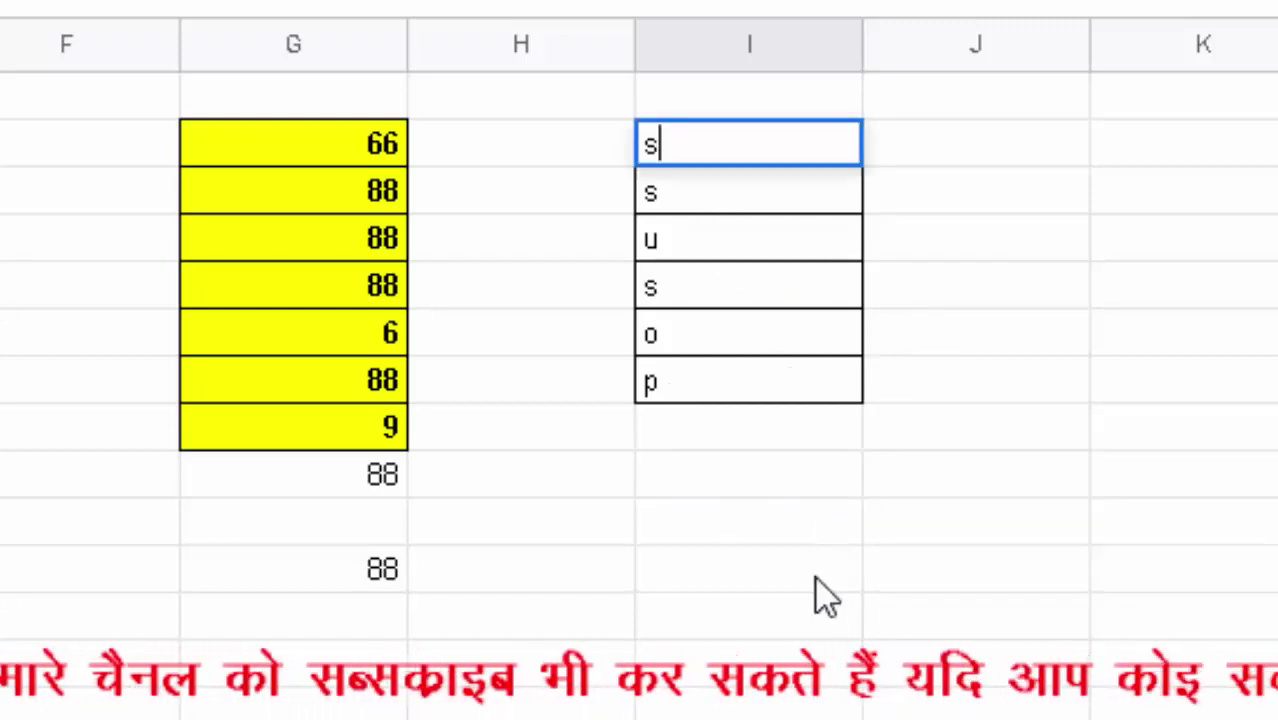
click(818, 665)
click(784, 448)
click(783, 535)
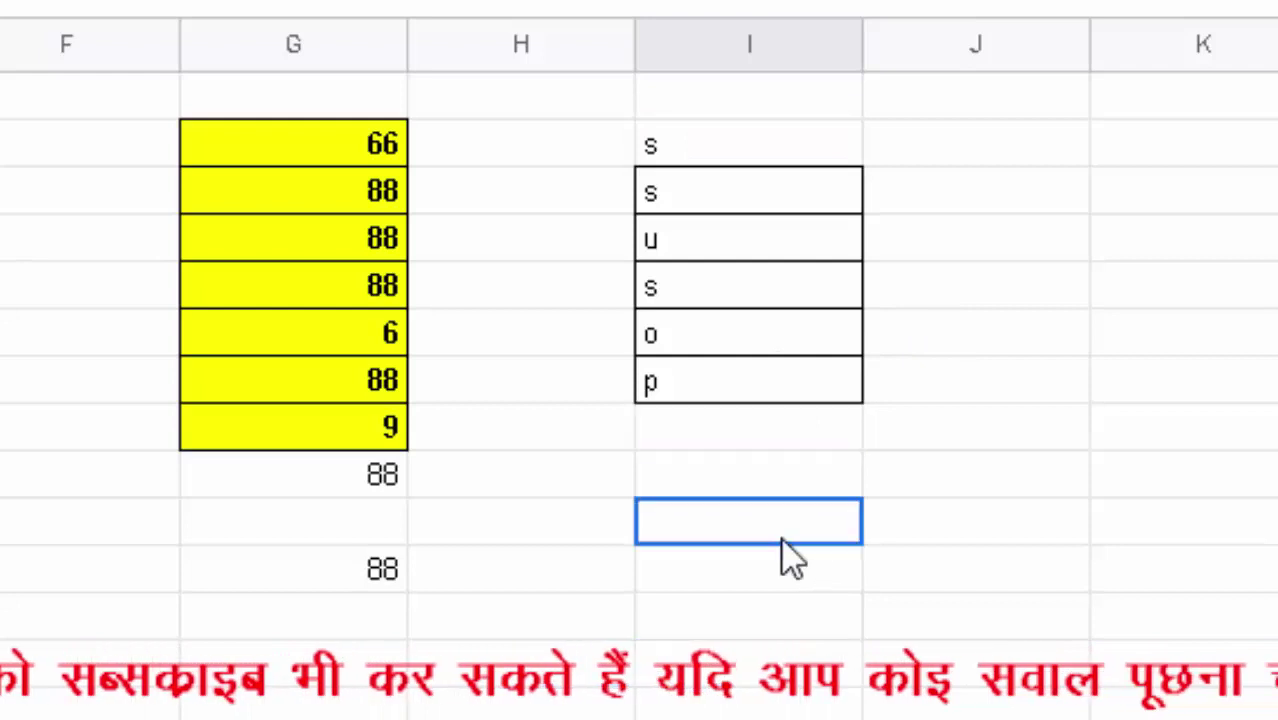
text(=m)
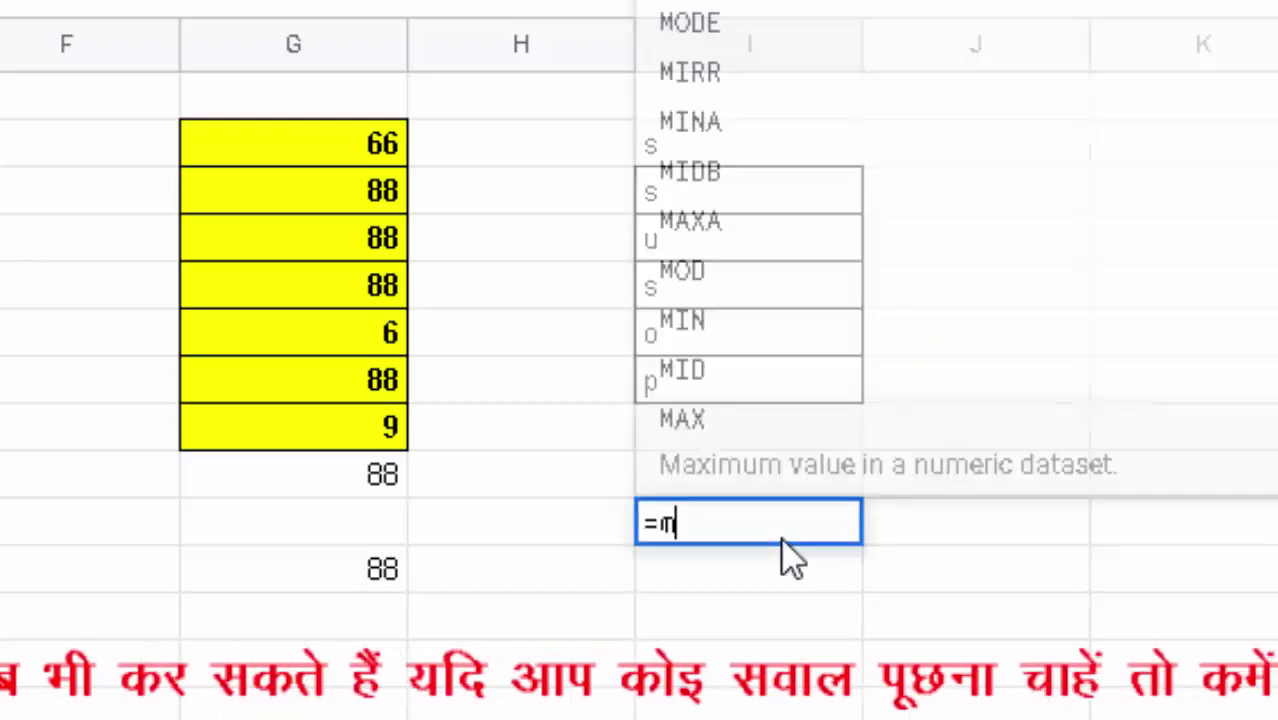
text(ode()
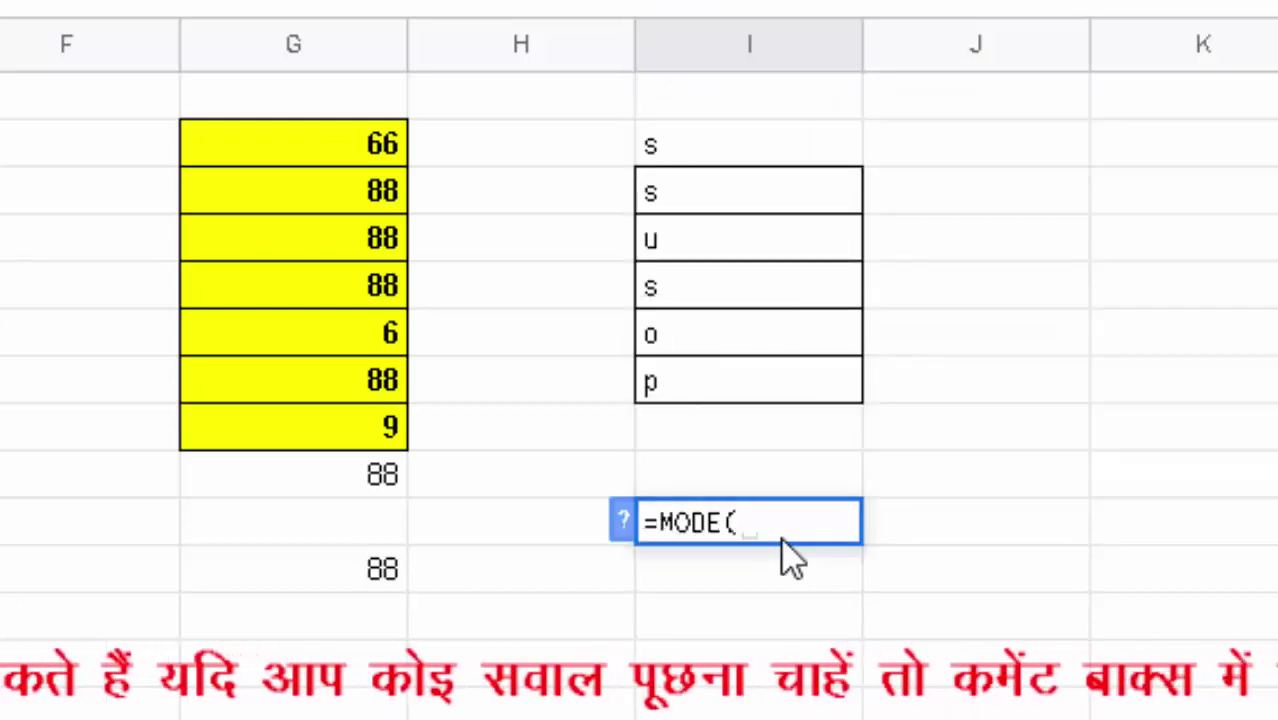
drag(740, 153, 740, 383)
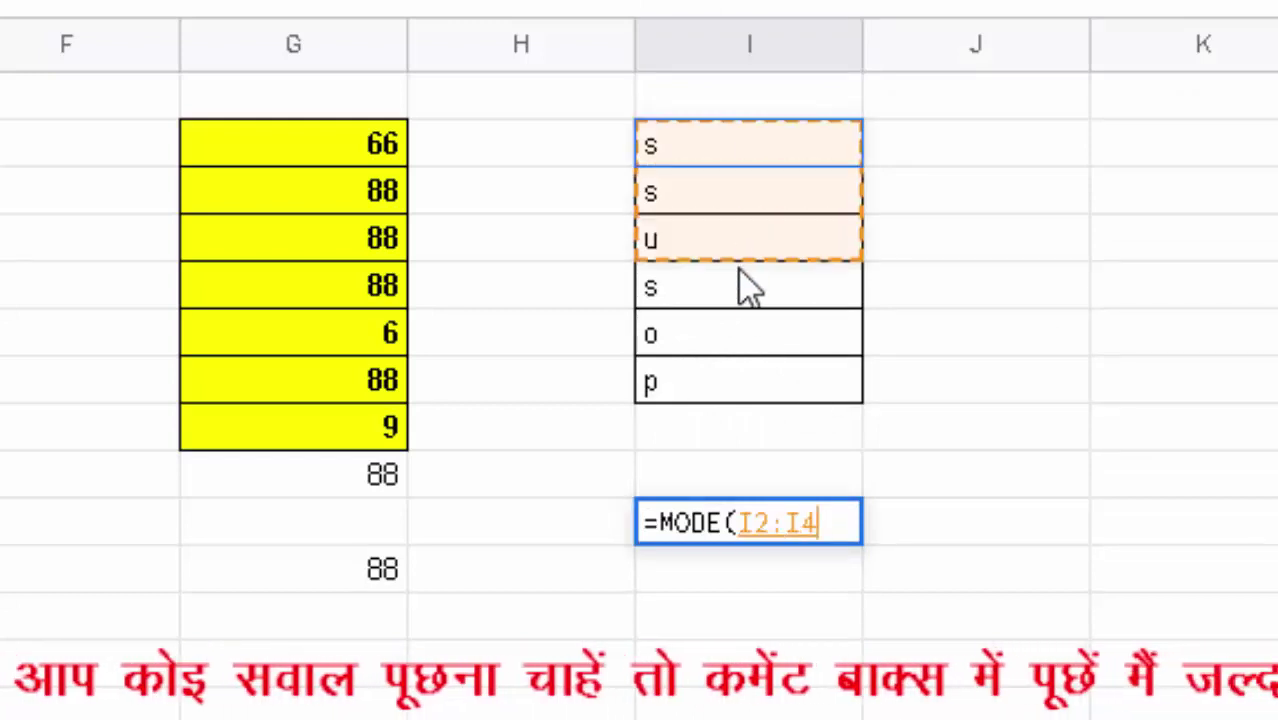
text())
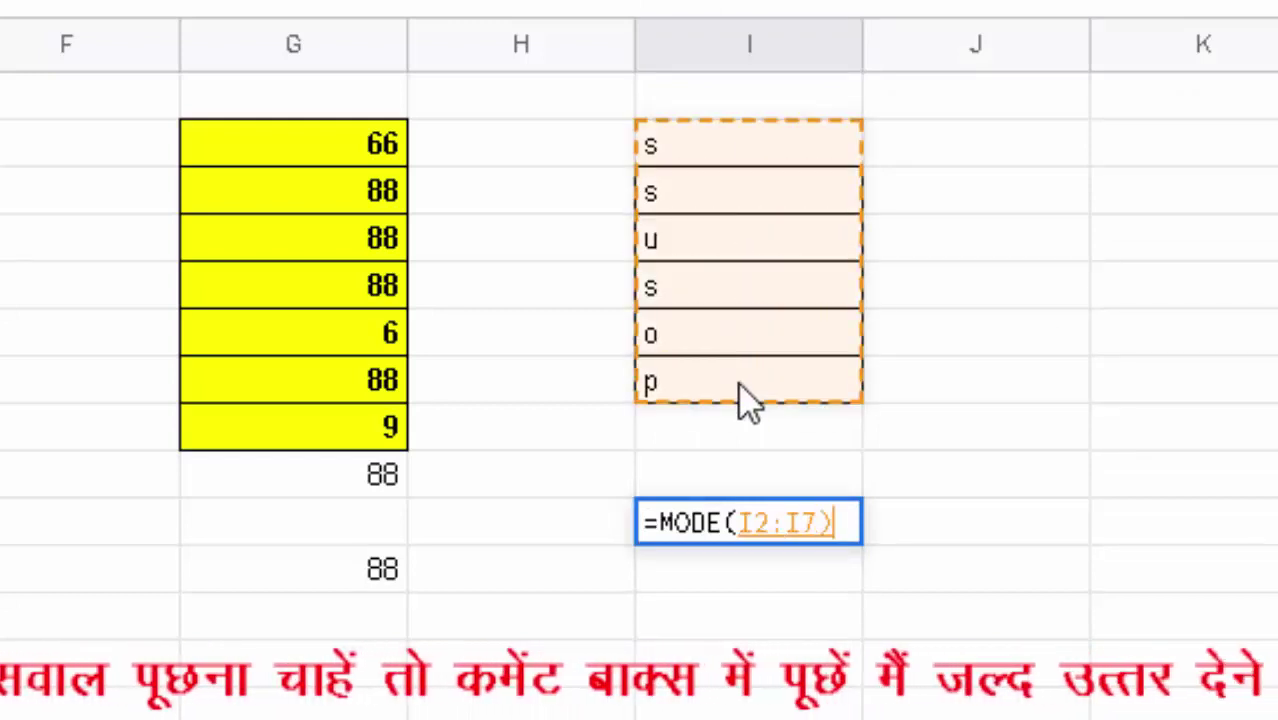
key(Return)
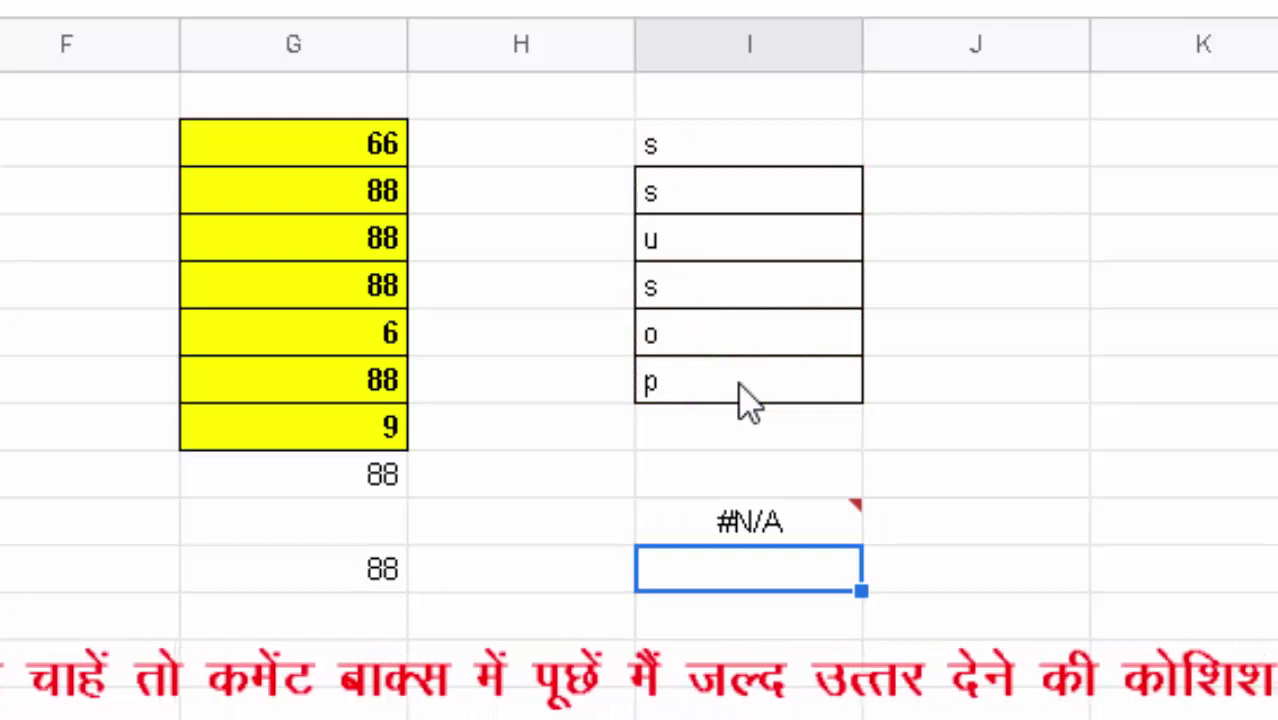